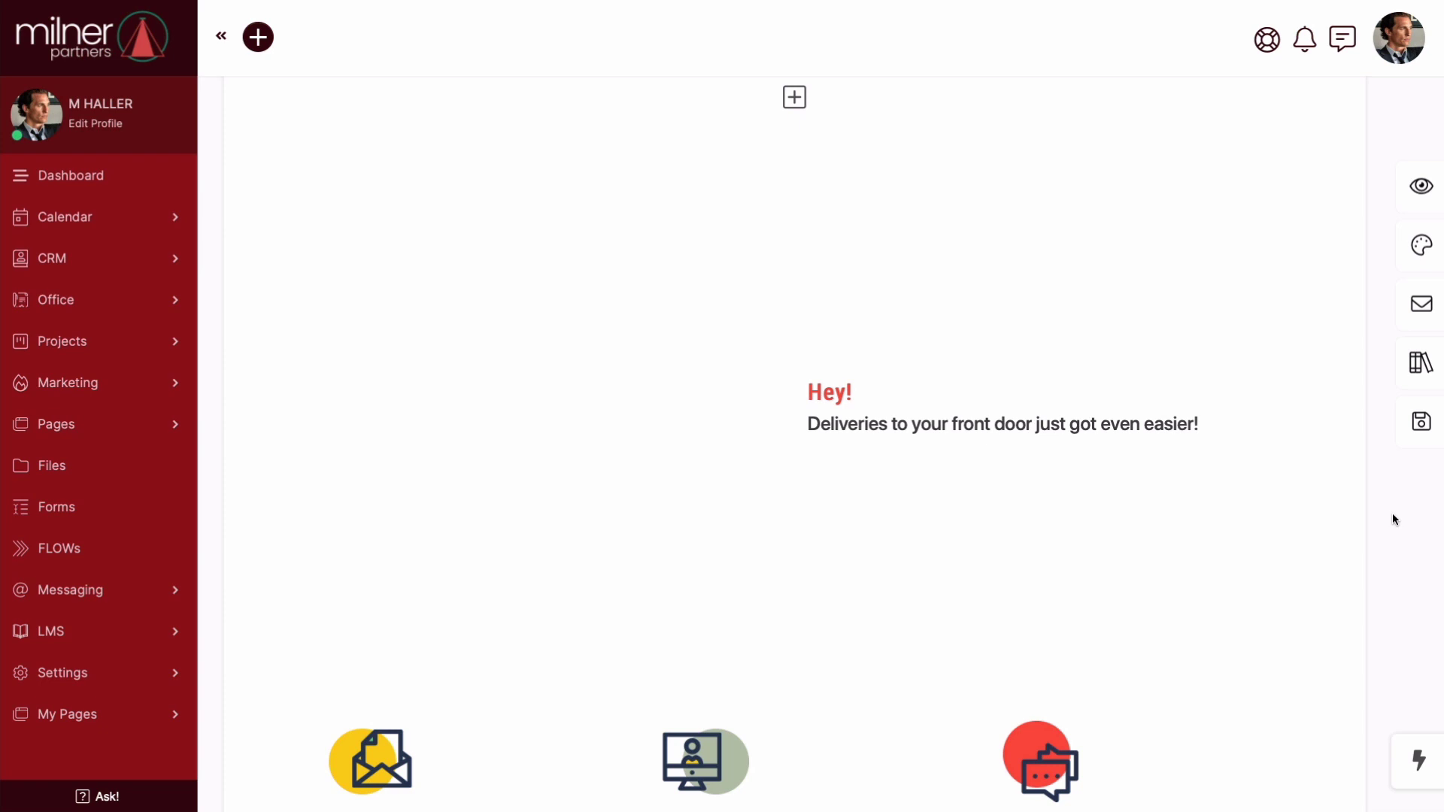
Step: Insert the clientFirstName placeholder after 'Hey' in the greeting text block and save it
{"action": "mouse_move", "coordinate": [1027, 467]}
{"action": "left_click", "coordinate": [804, 419]}
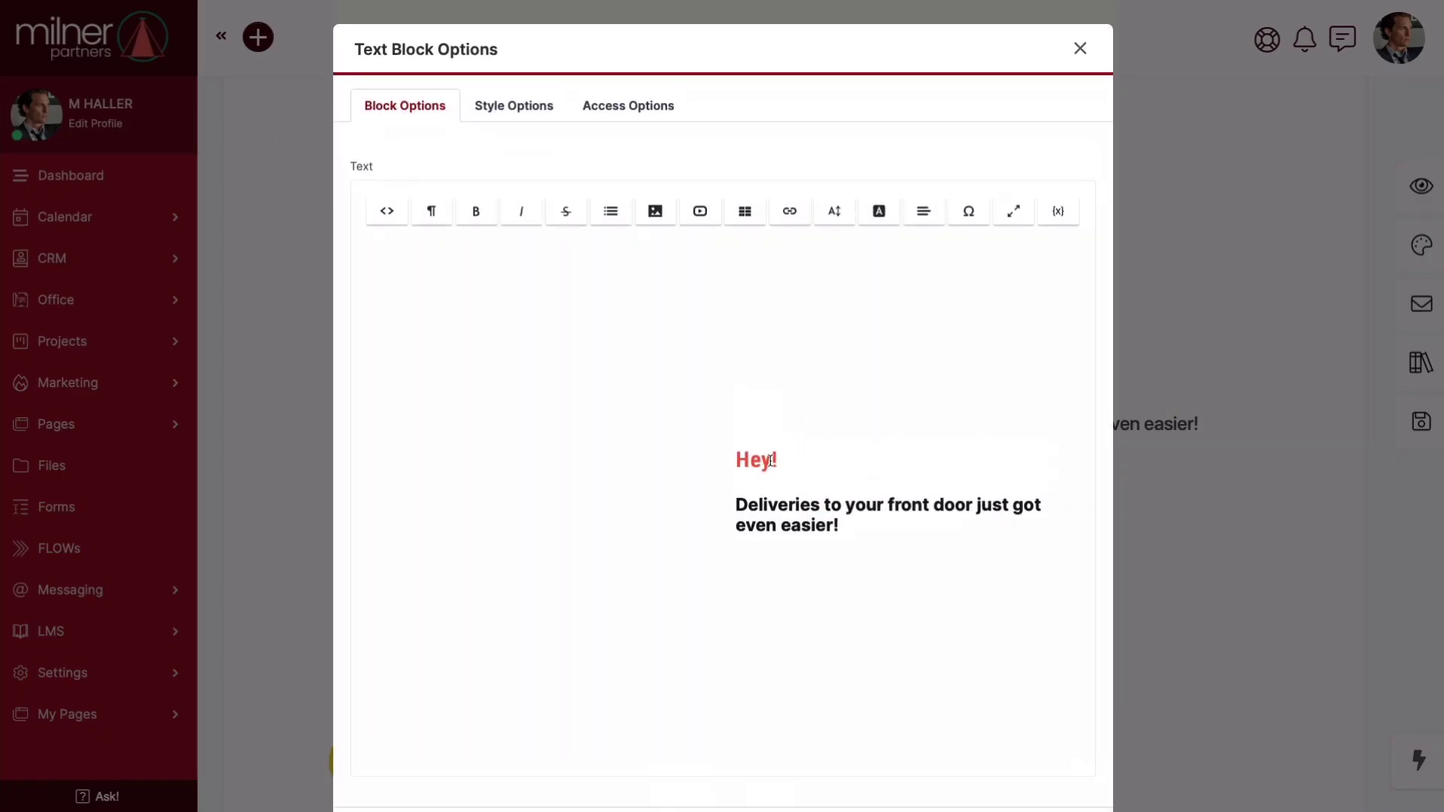
{"action": "left_click", "coordinate": [772, 459]}
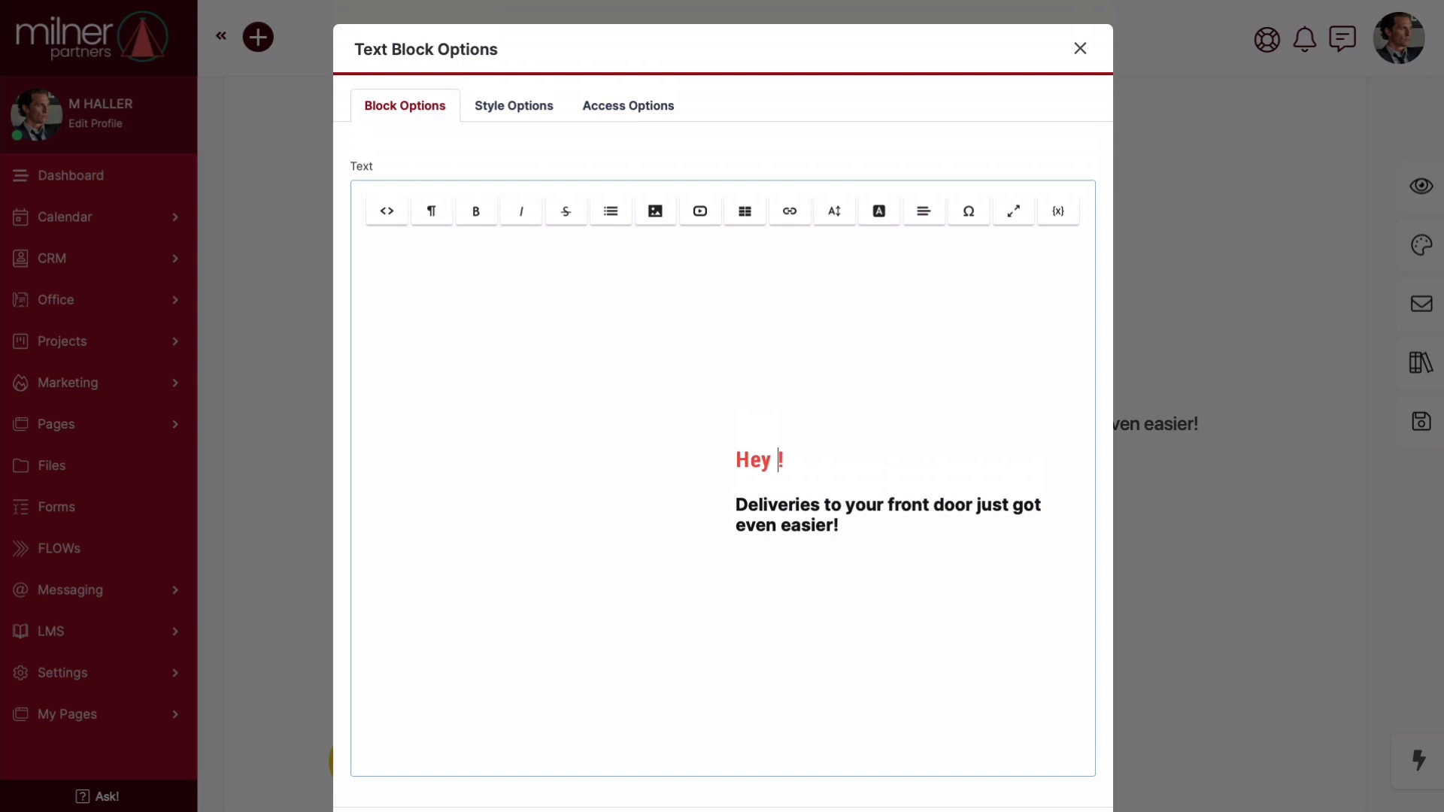
{"action": "left_click", "coordinate": [1073, 214]}
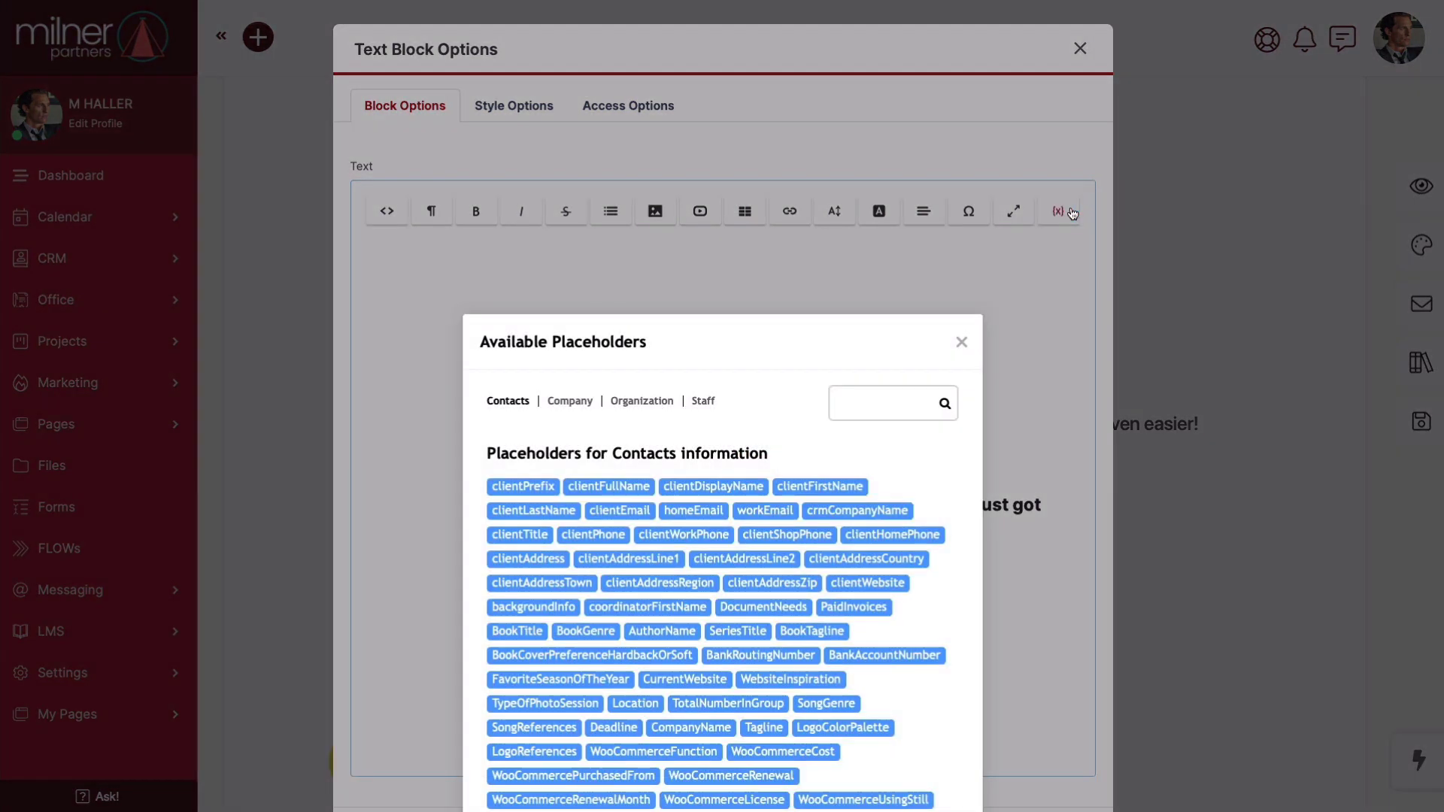
{"action": "scroll", "coordinate": [927, 579], "scroll_direction": "down", "scroll_amount": 3}
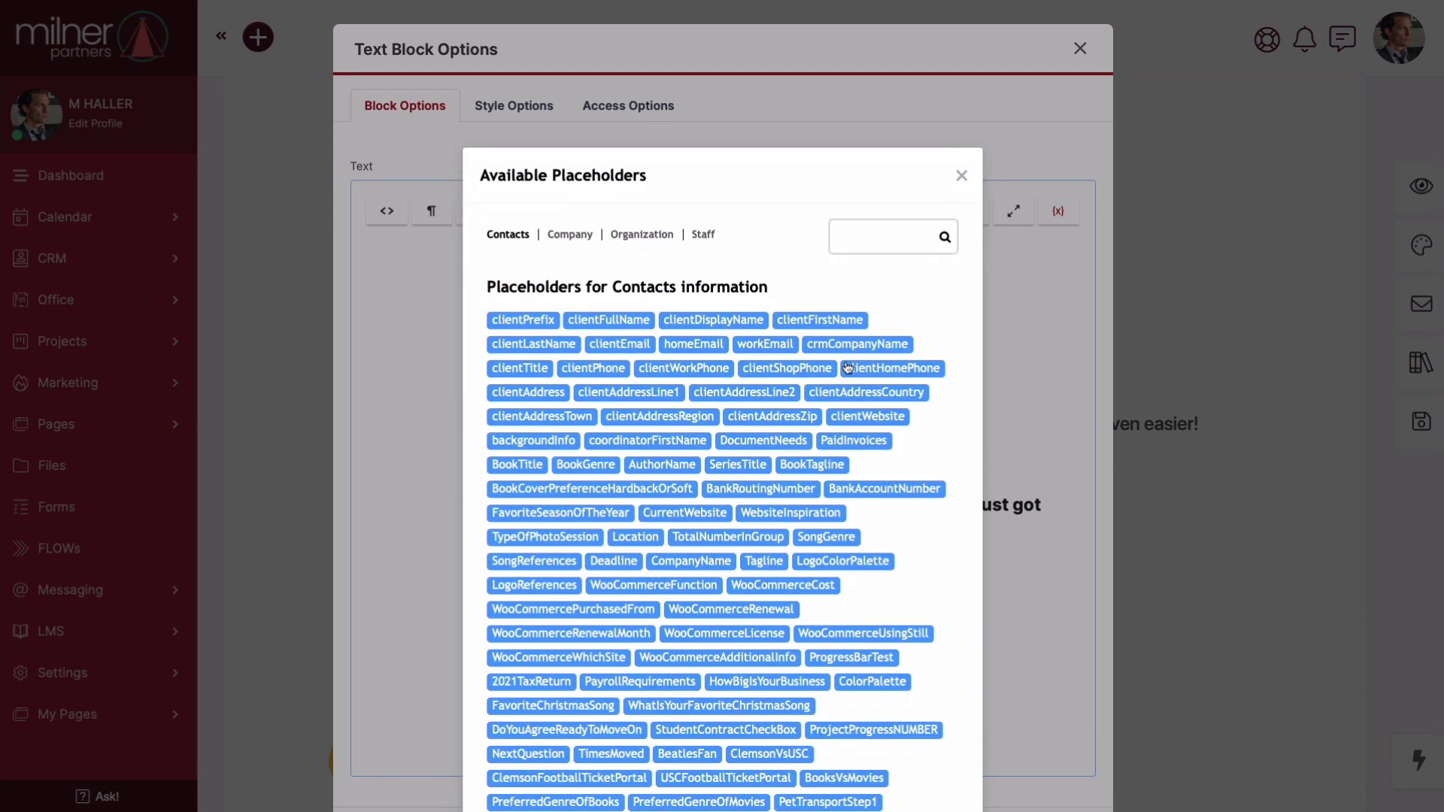
{"action": "left_click", "coordinate": [834, 321]}
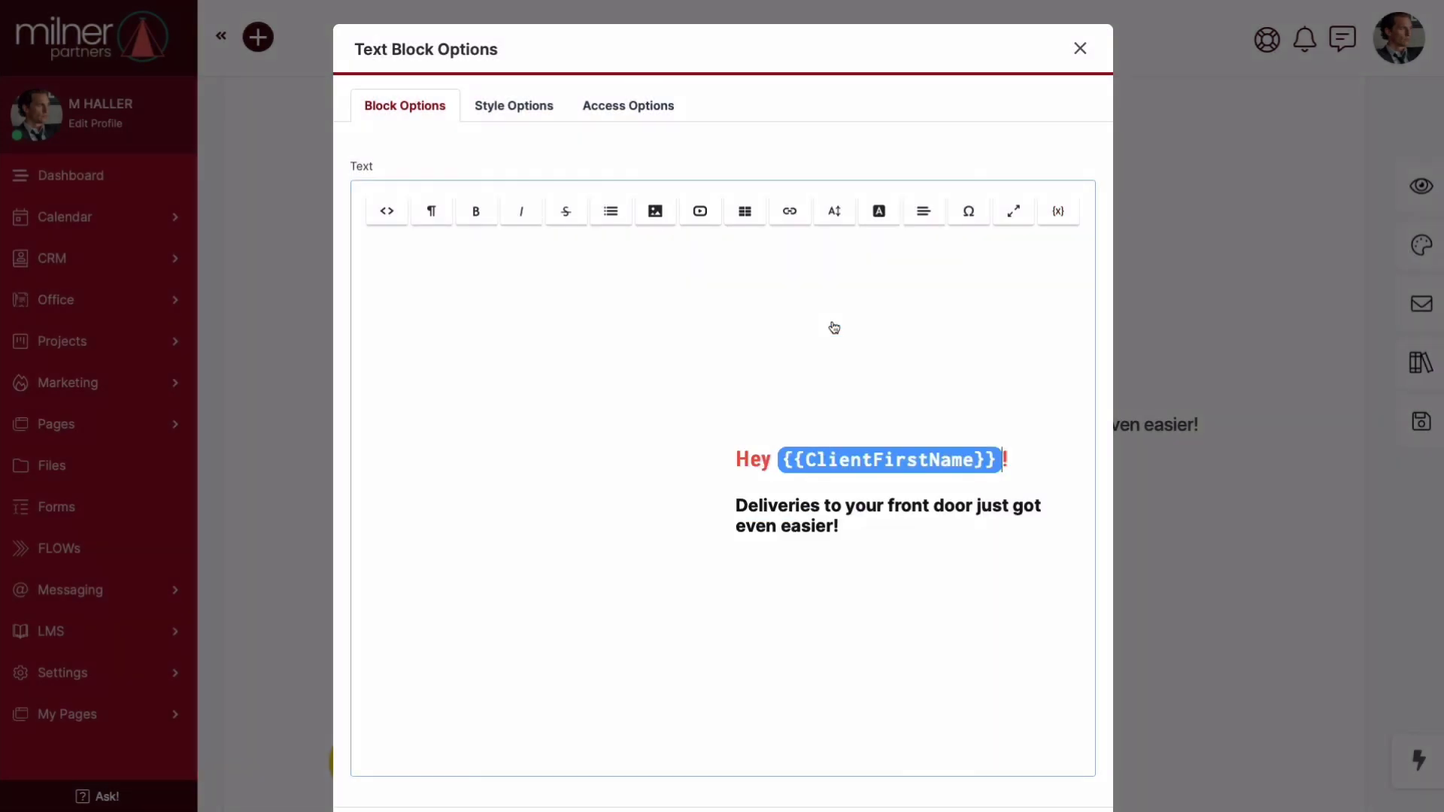
{"action": "left_click", "coordinate": [1011, 460]}
{"action": "scroll", "coordinate": [1011, 459], "scroll_direction": "down", "scroll_amount": 1}
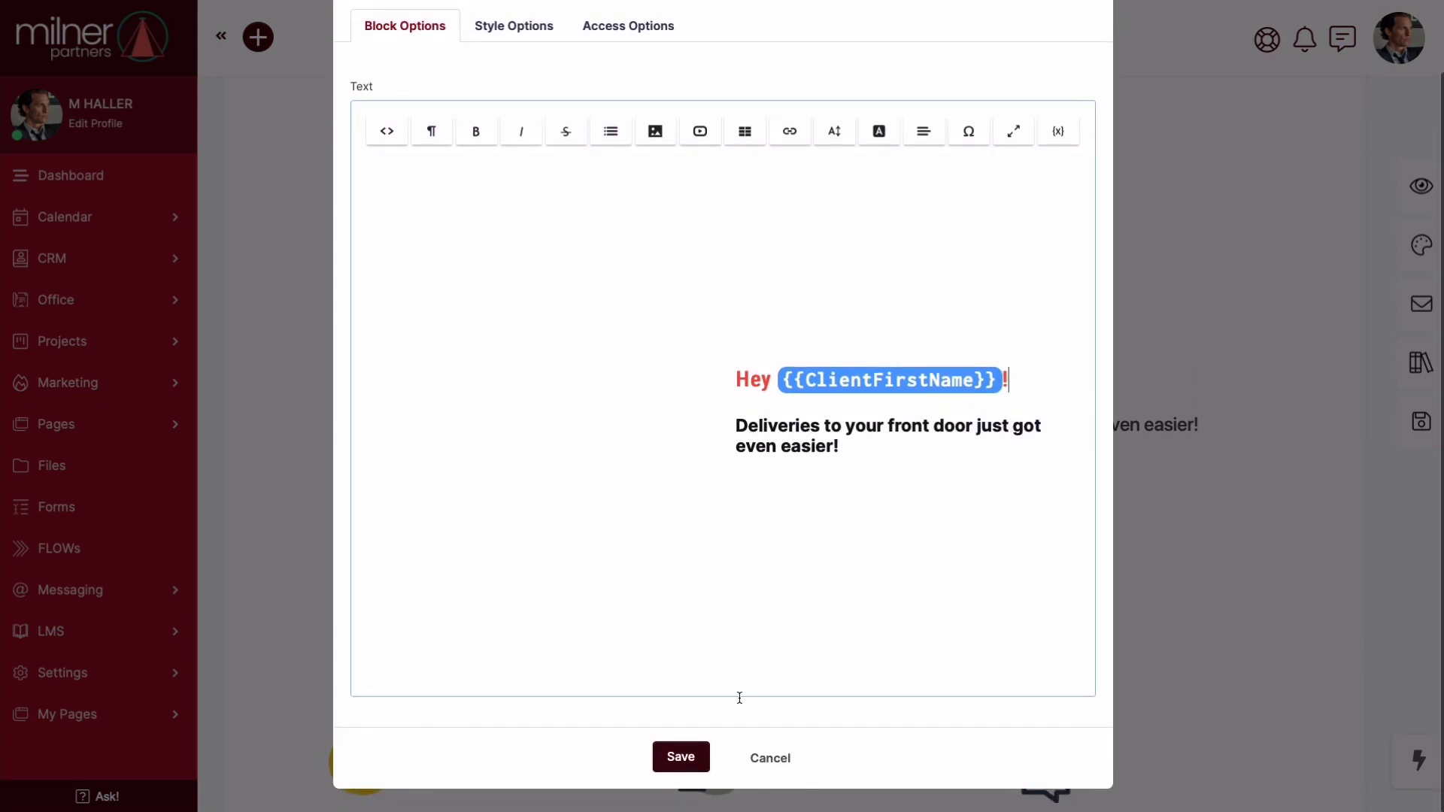
{"action": "left_click", "coordinate": [687, 756]}
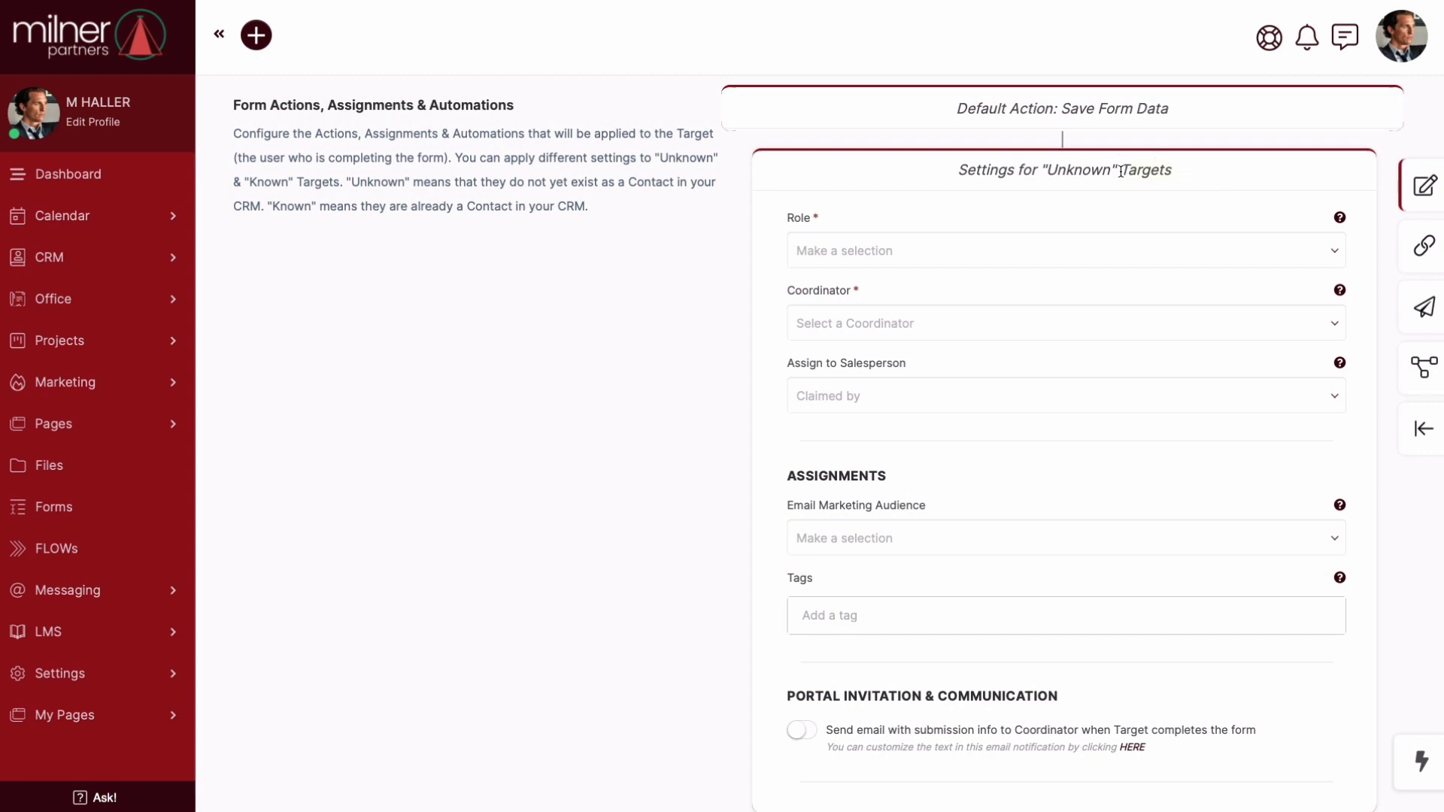
Step: Highlight the word 'Targets' in the Settings for 'Unknown' Targets heading
{"action": "left_click_drag", "start_coordinate": [1120, 171], "coordinate": [1175, 174]}
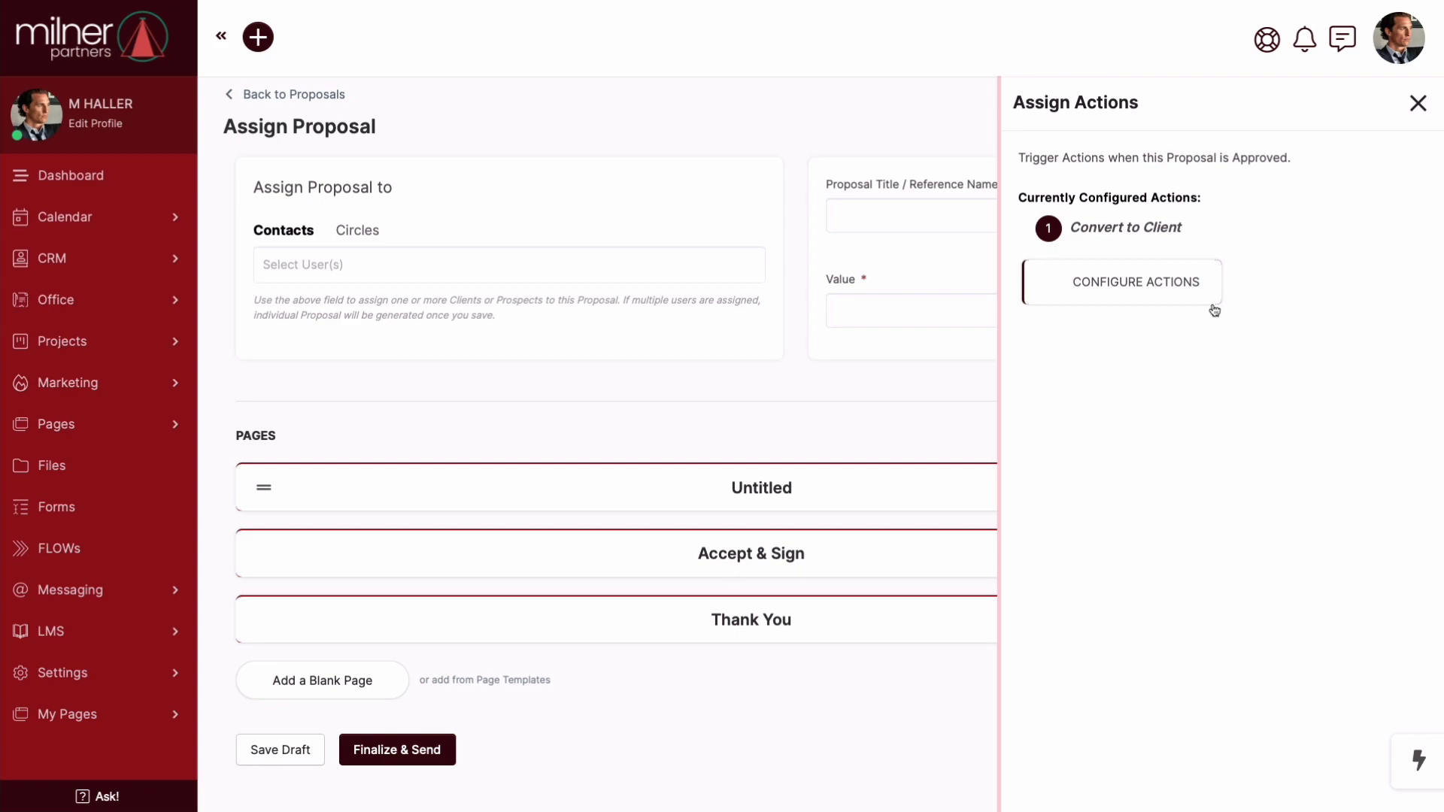
Step: Collapse Convert to Client and add a Convert To Invoice action to the proposal's approval actions
{"action": "left_click", "coordinate": [1202, 289]}
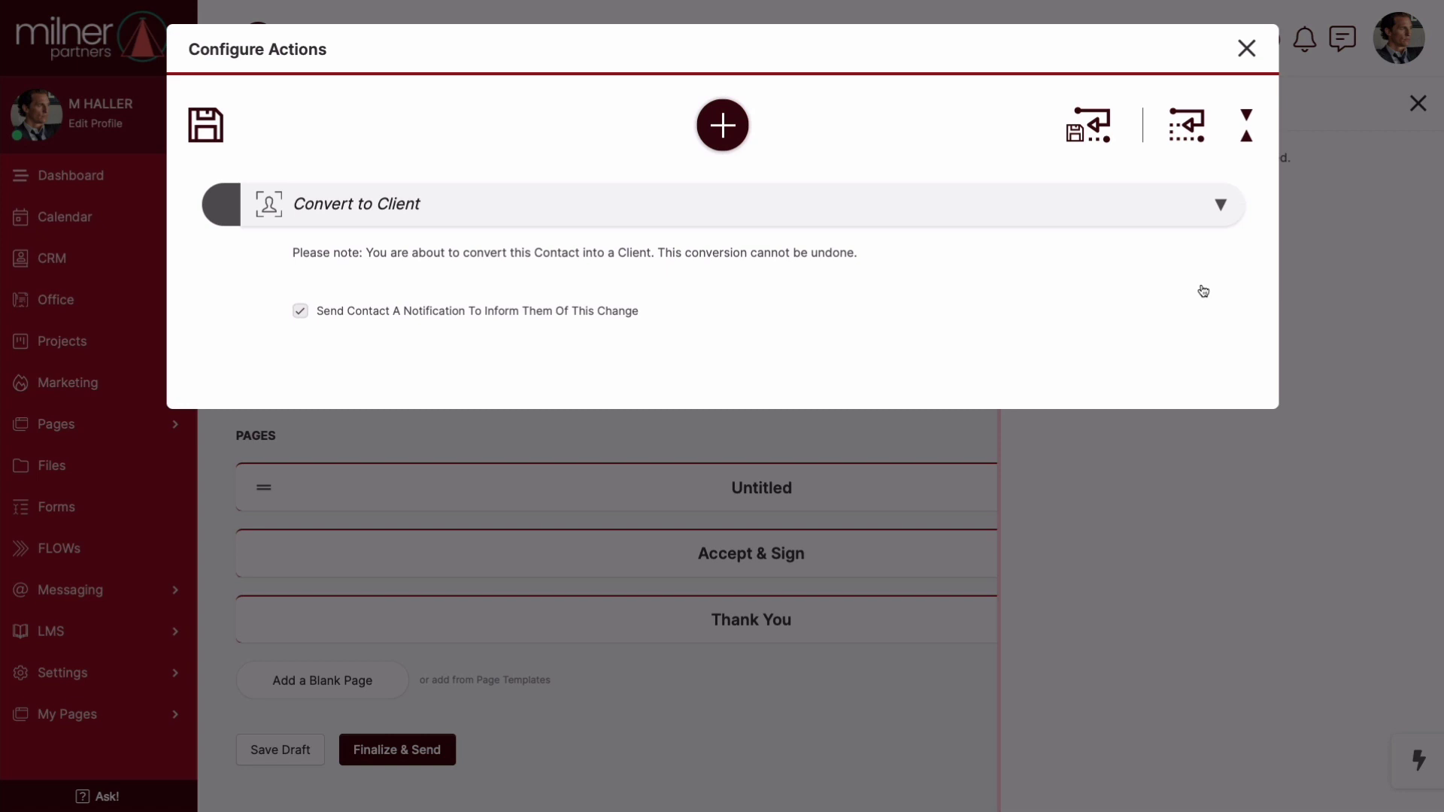
{"action": "left_click", "coordinate": [1221, 205]}
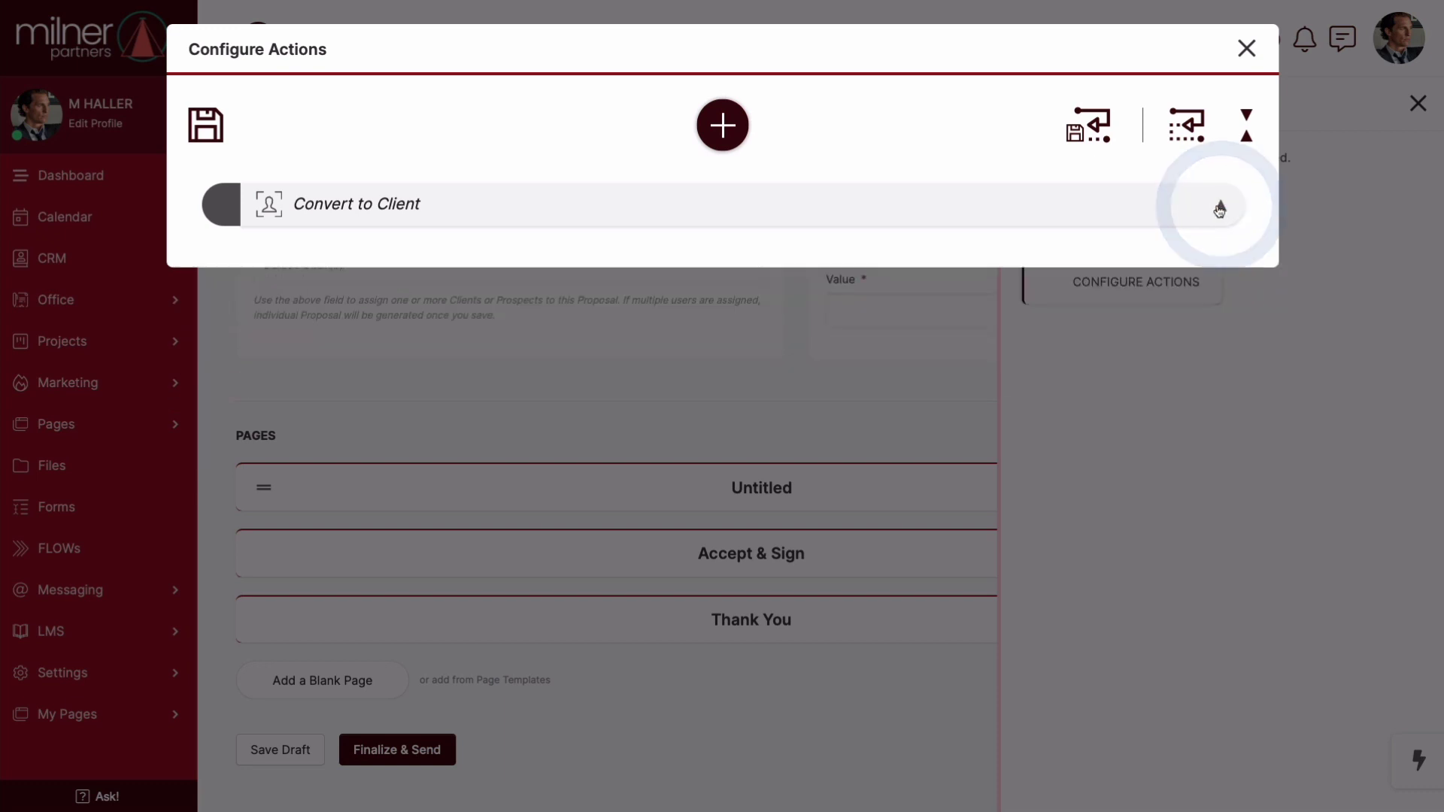
{"action": "left_click", "coordinate": [727, 124]}
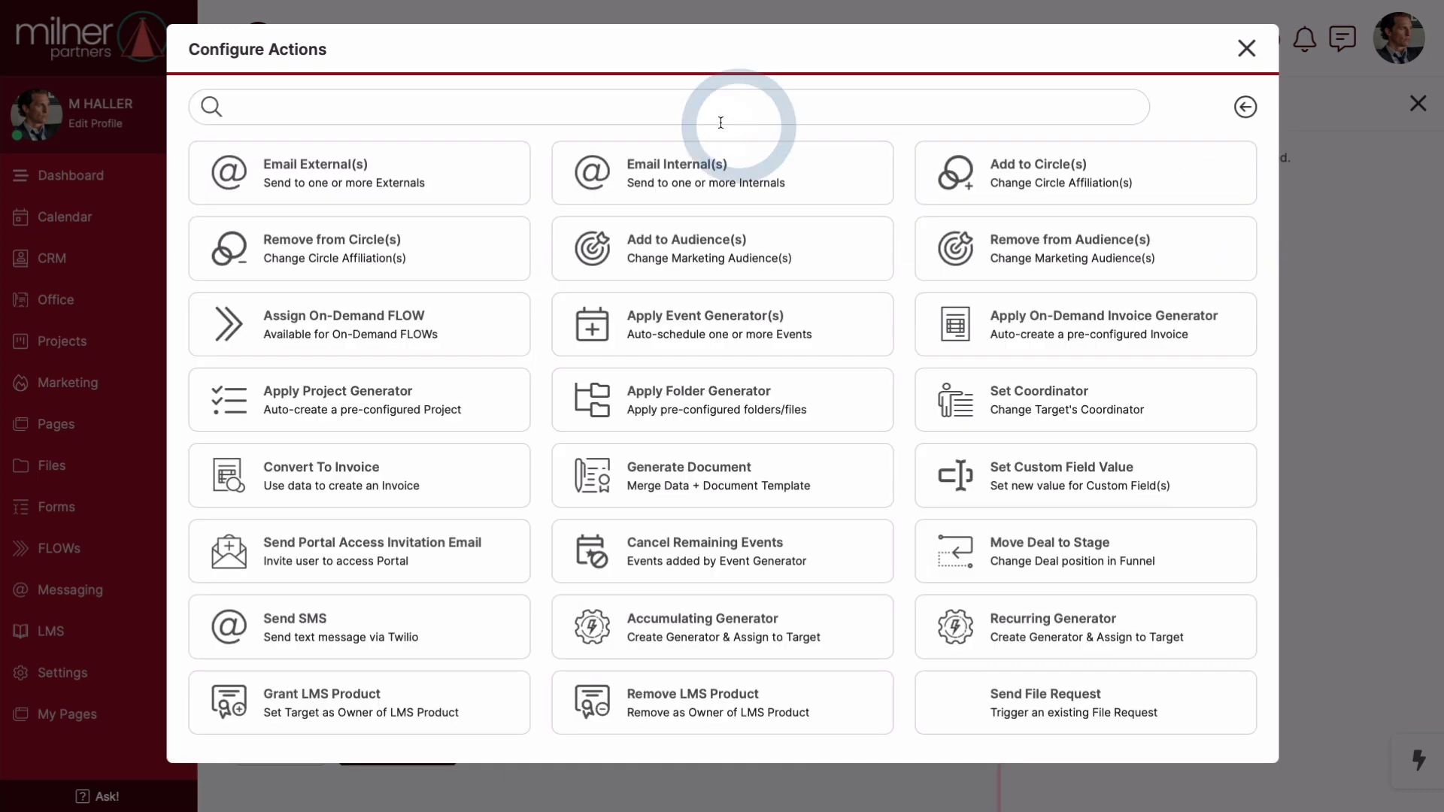
{"action": "left_click", "coordinate": [625, 105]}
{"action": "type", "text": "invoice"}
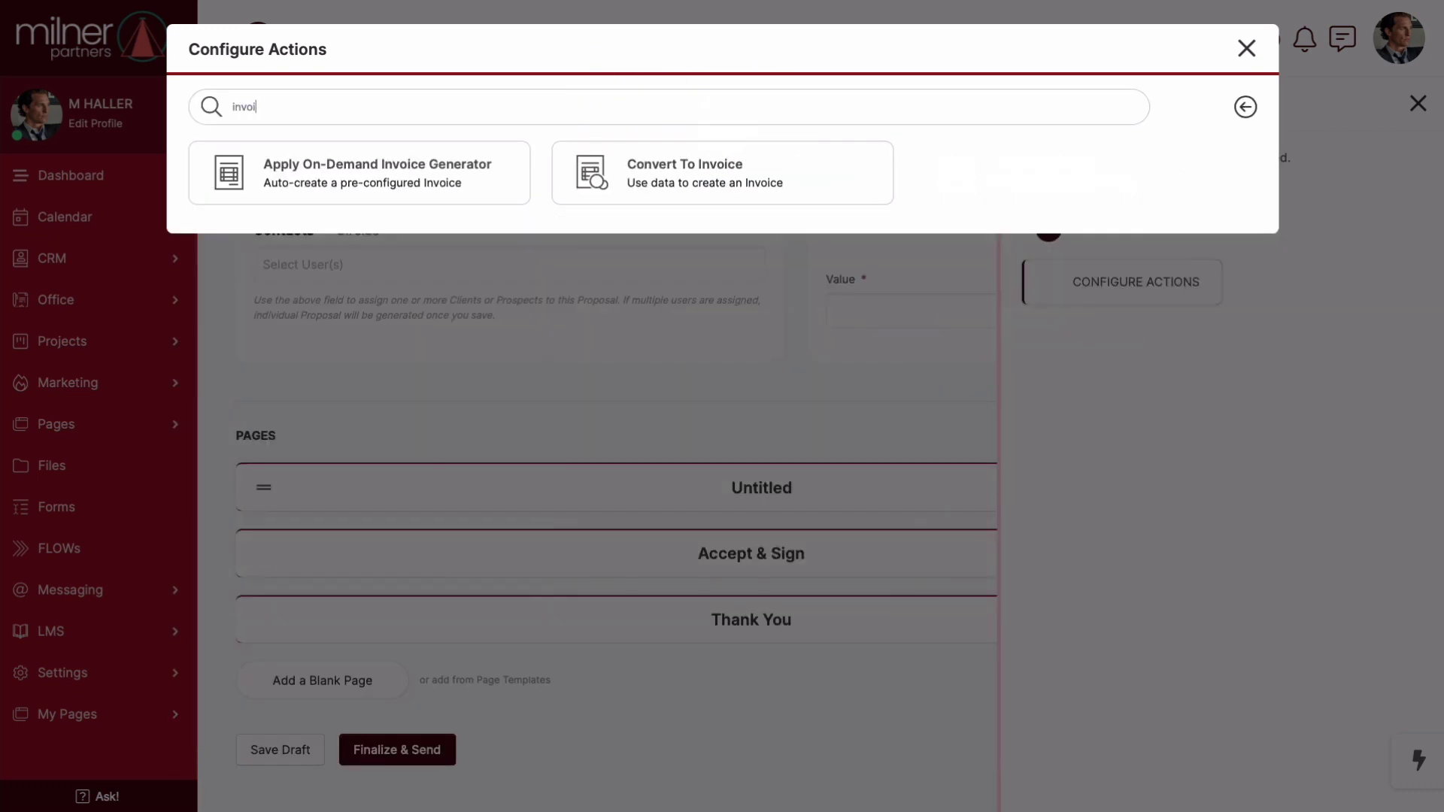
{"action": "left_click", "coordinate": [824, 189]}
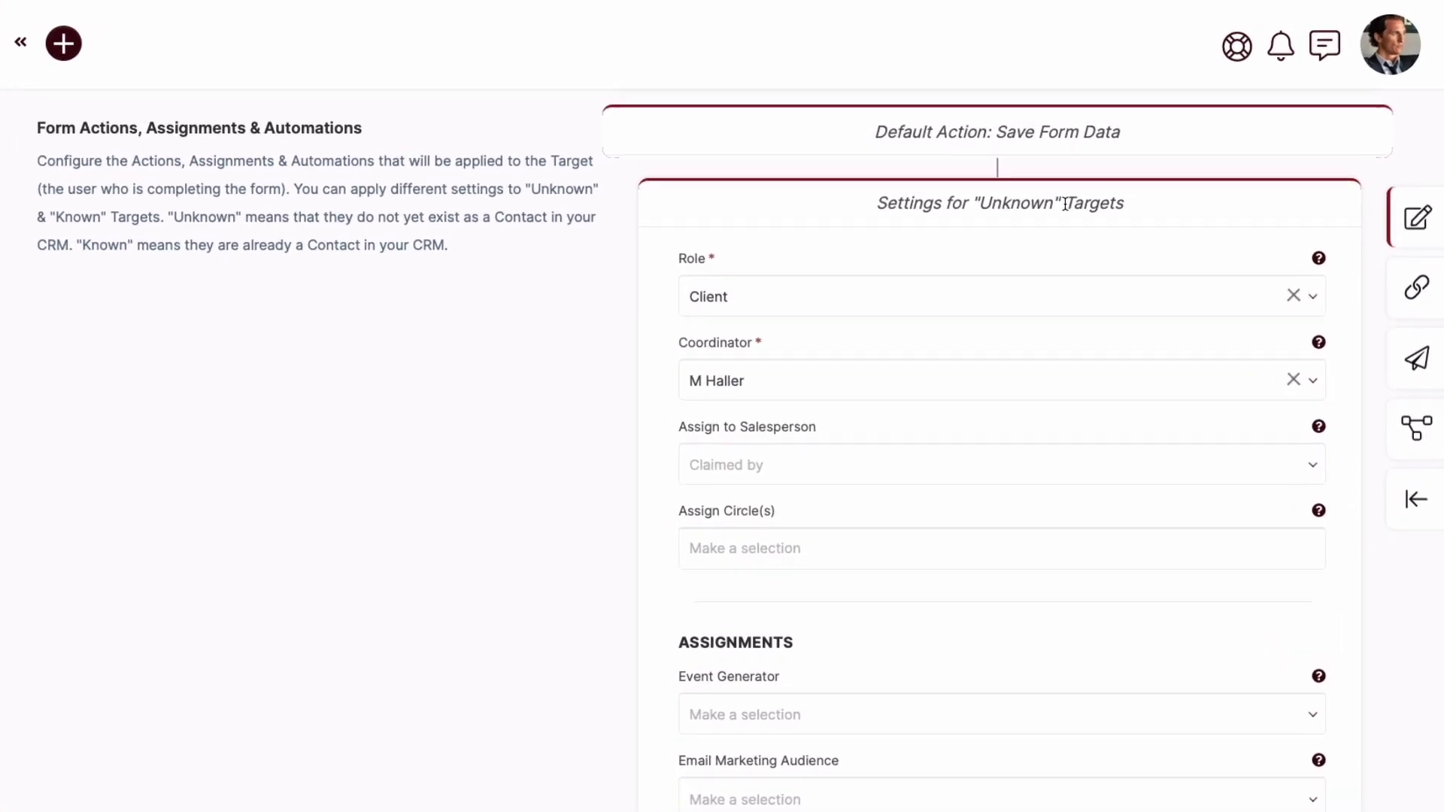
Step: Highlight the Targets heading and the Assign Circle(s), Event Generator, Project Generator and On-Boarding FLOW labels
{"action": "left_click_drag", "start_coordinate": [1053, 225], "coordinate": [1100, 225]}
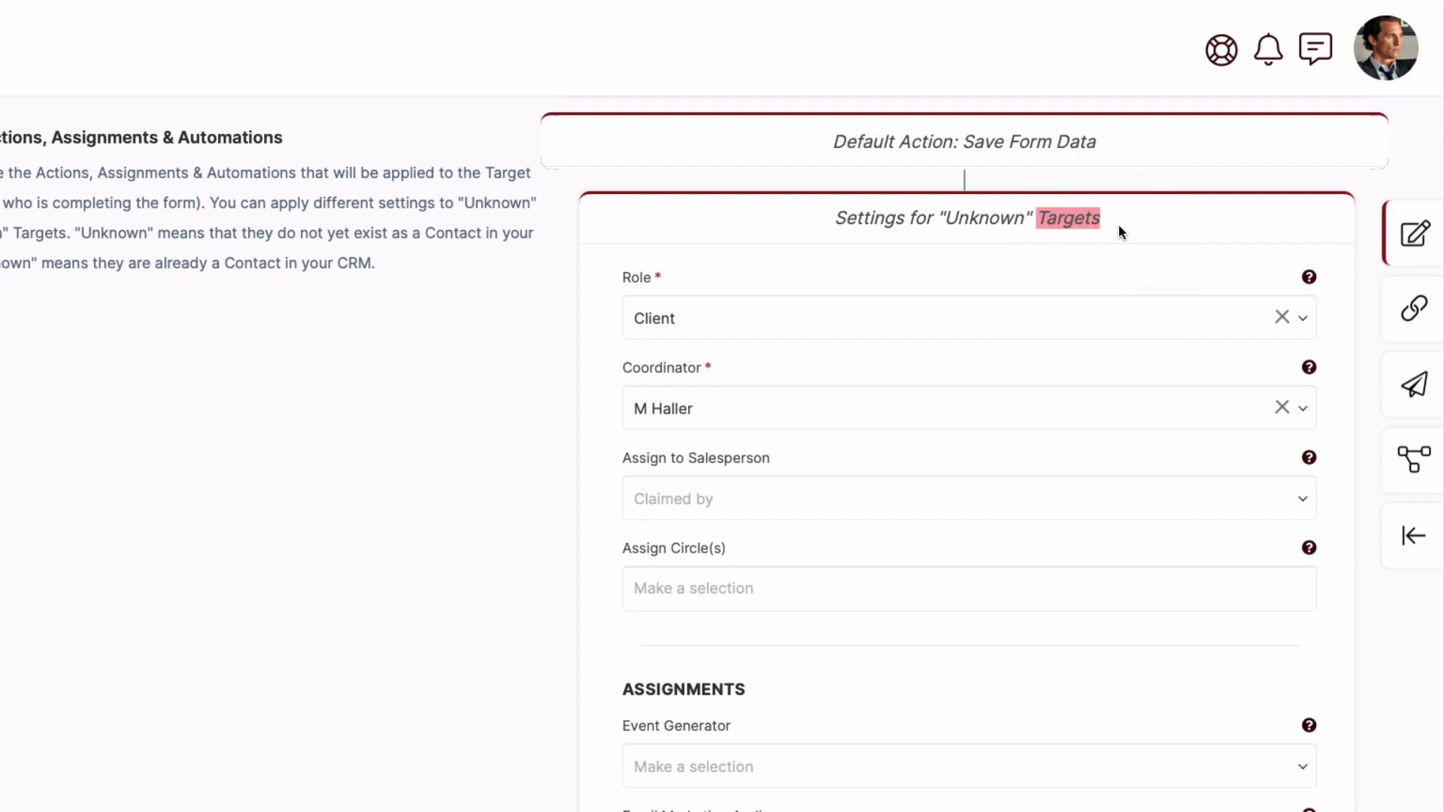
{"action": "left_click", "coordinate": [1119, 224]}
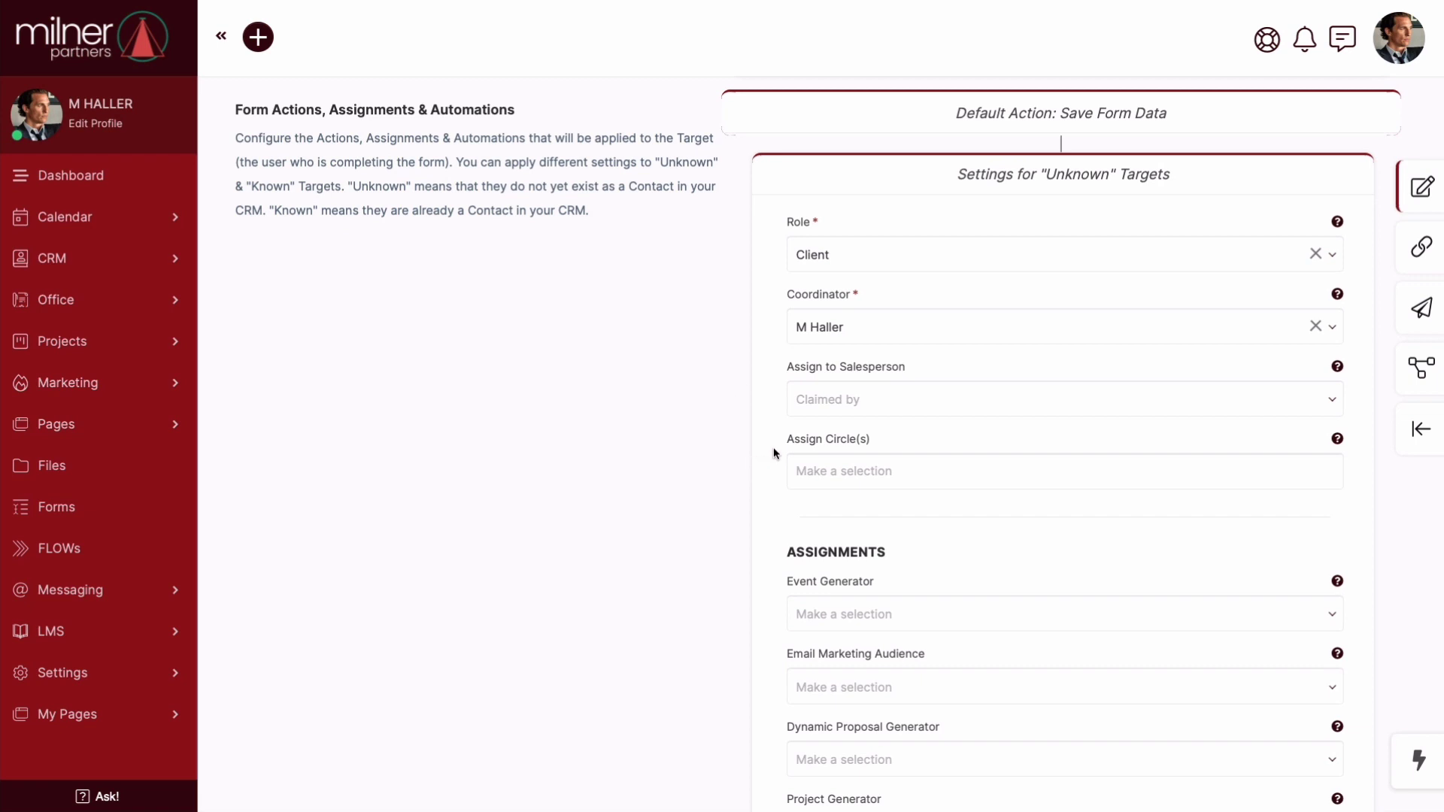
{"action": "left_click_drag", "start_coordinate": [779, 441], "coordinate": [874, 444]}
{"action": "scroll", "coordinate": [732, 509], "scroll_direction": "down", "scroll_amount": 3}
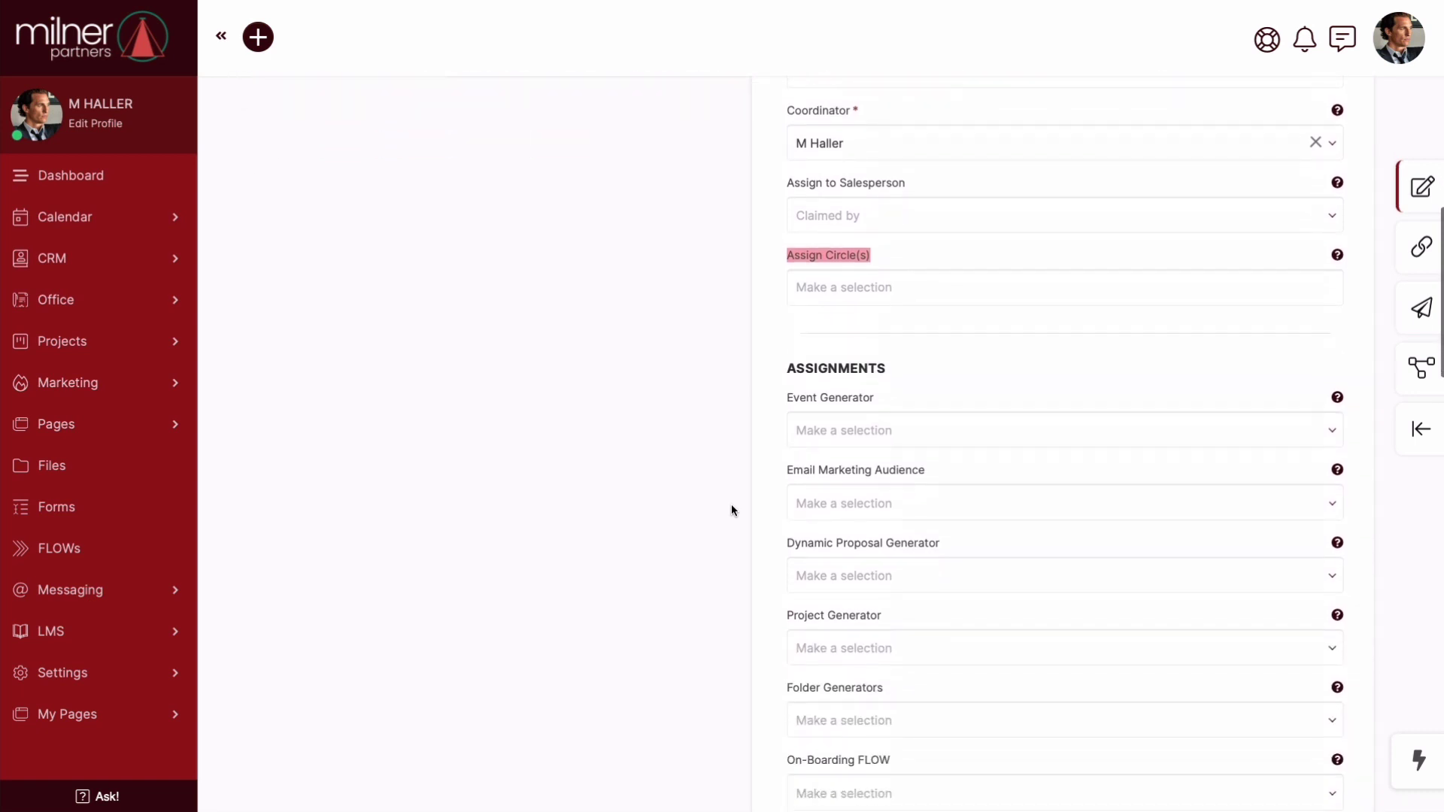
{"action": "left_click", "coordinate": [783, 400]}
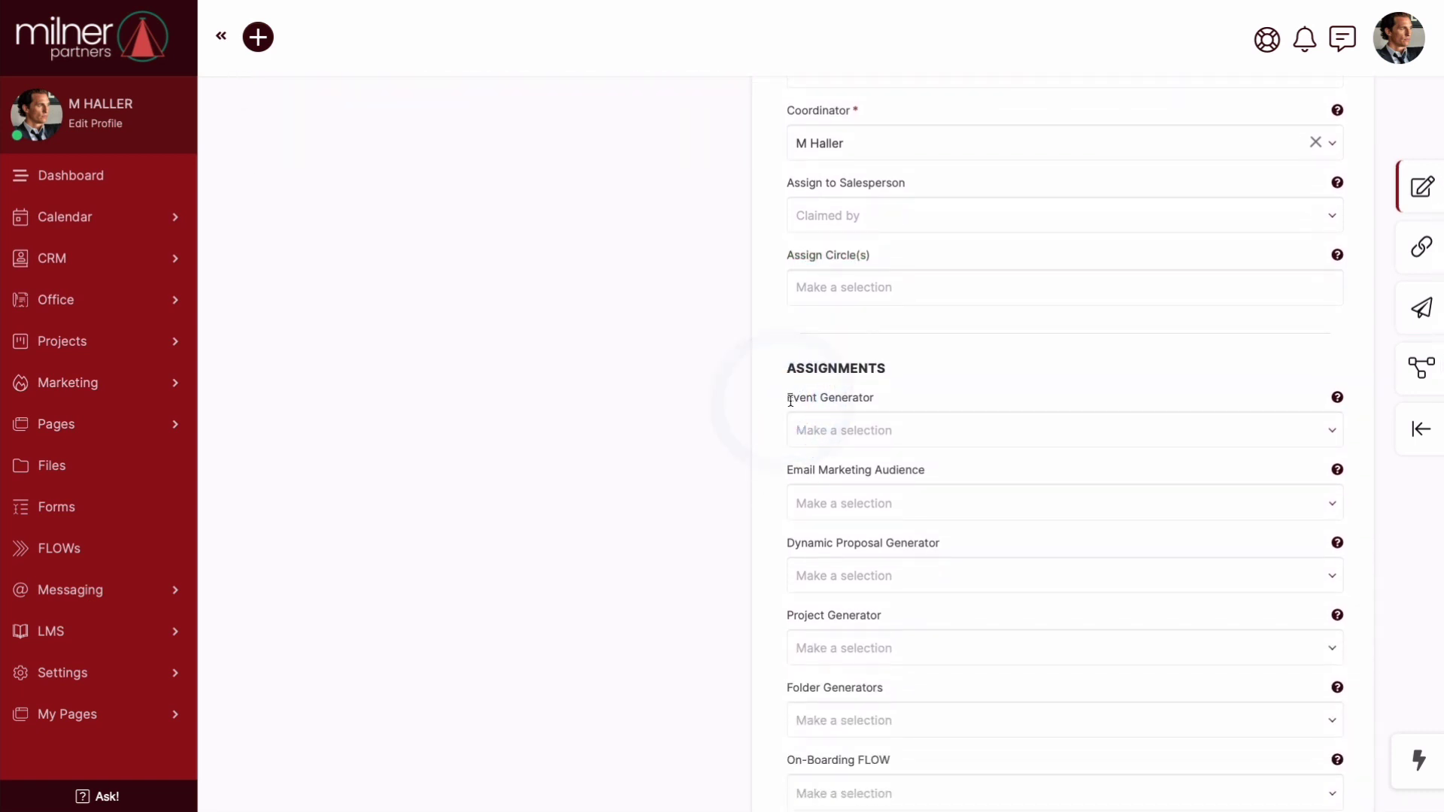
{"action": "left_click_drag", "start_coordinate": [793, 401], "coordinate": [877, 401]}
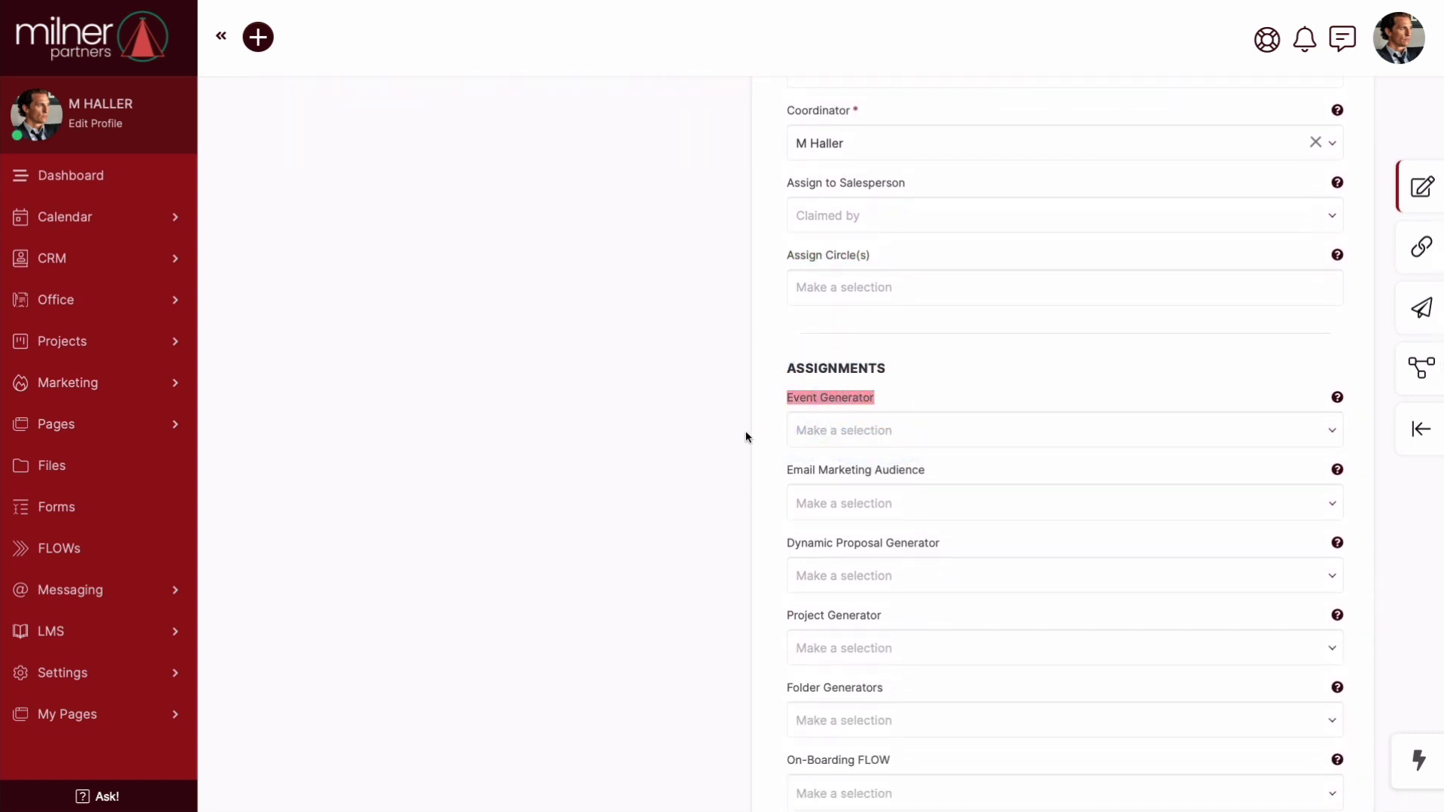
{"action": "scroll", "coordinate": [732, 439], "scroll_direction": "down", "scroll_amount": 3}
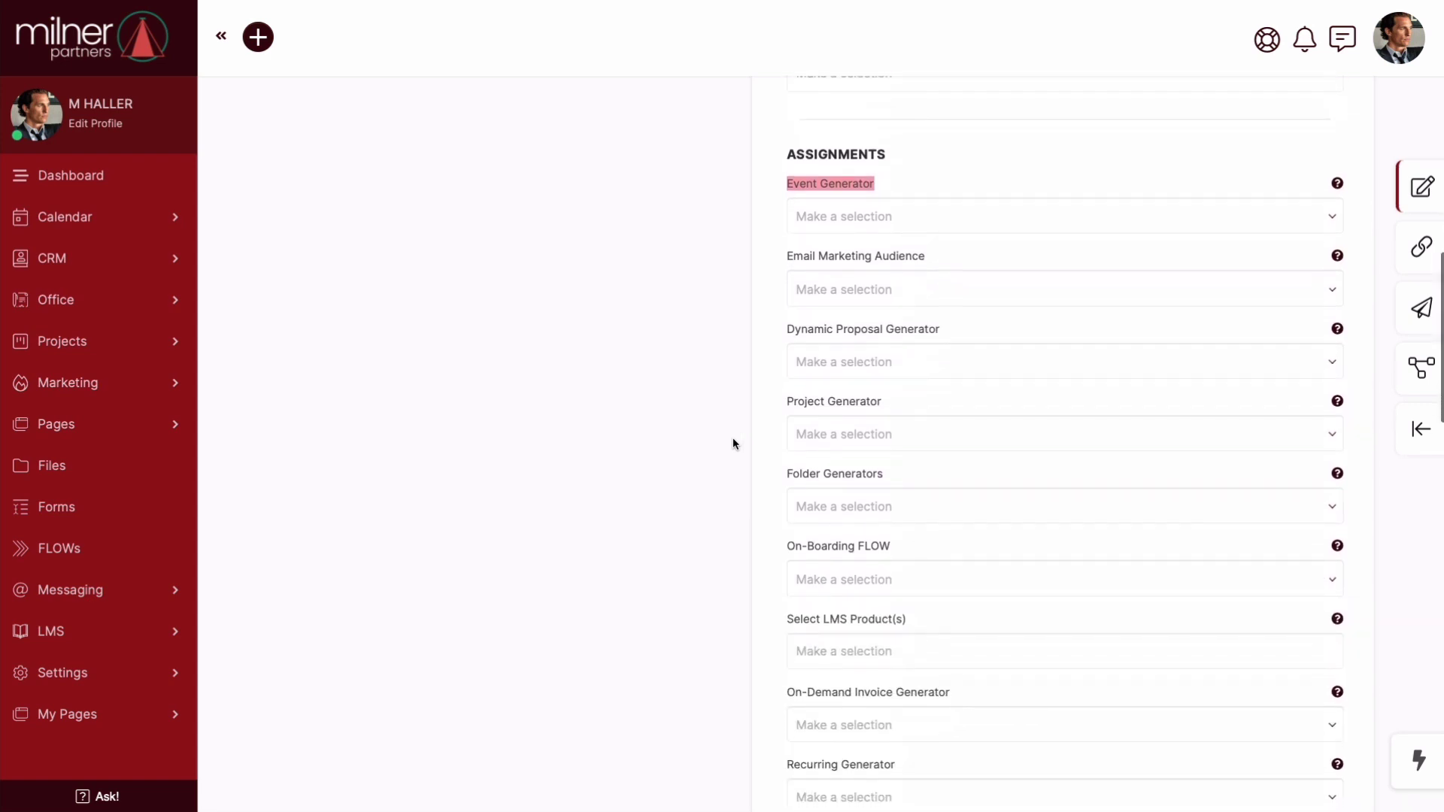
{"action": "left_click_drag", "start_coordinate": [782, 406], "coordinate": [862, 407]}
{"action": "left_click", "coordinate": [766, 417]}
{"action": "scroll", "coordinate": [767, 421], "scroll_direction": "down", "scroll_amount": 2}
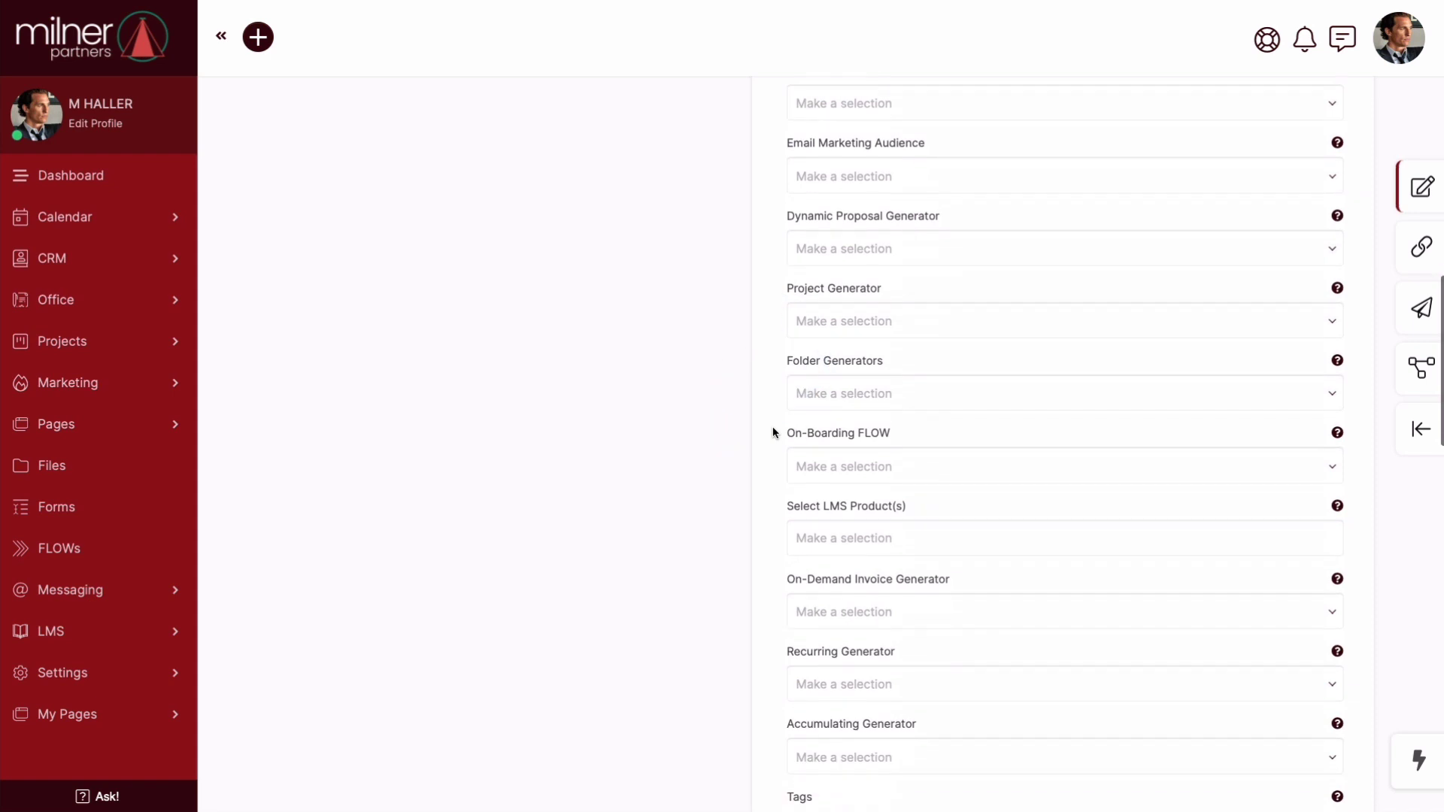
{"action": "left_click_drag", "start_coordinate": [782, 433], "coordinate": [918, 441]}
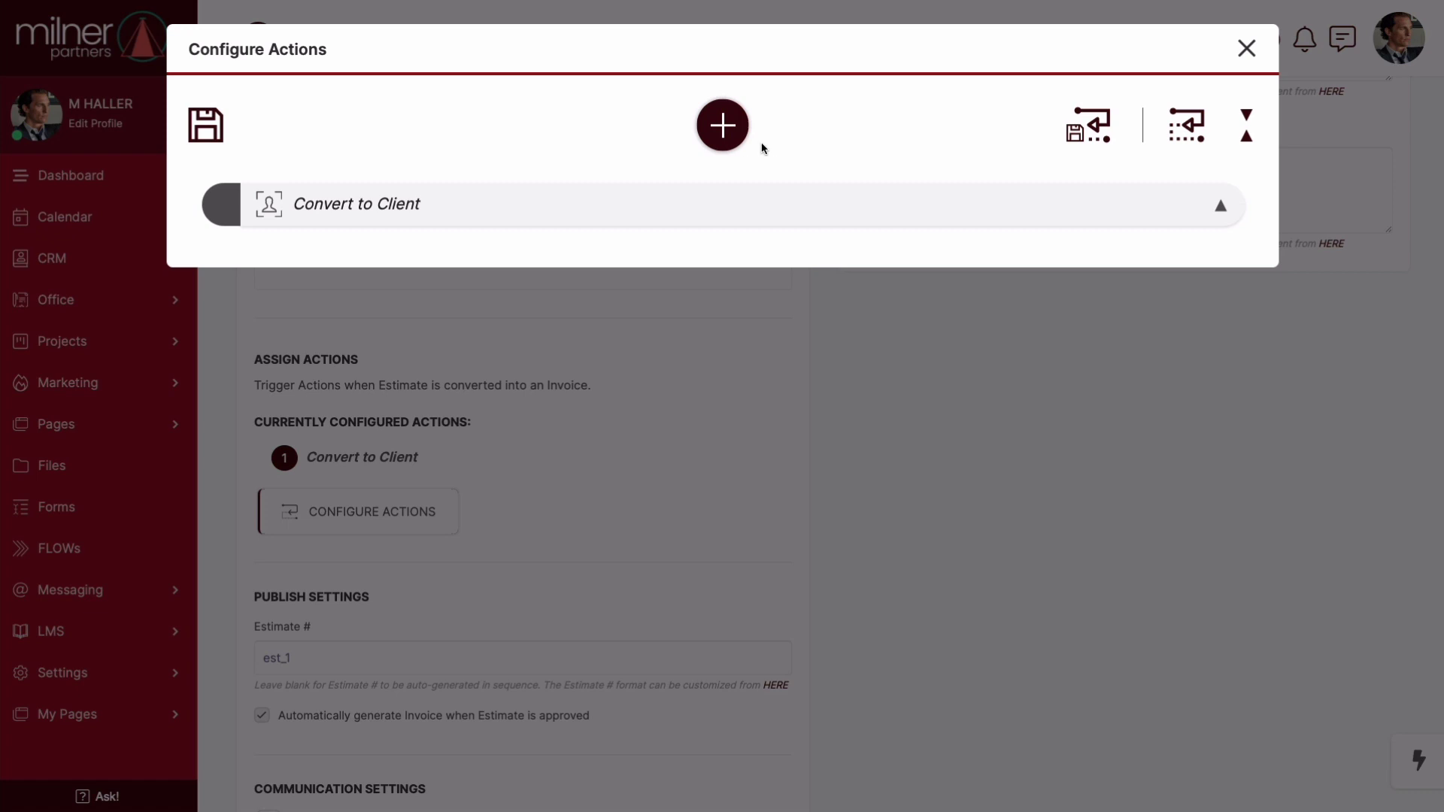
Step: Add Apply Project Generator and Generate Document actions to the estimate
{"action": "left_click", "coordinate": [722, 127]}
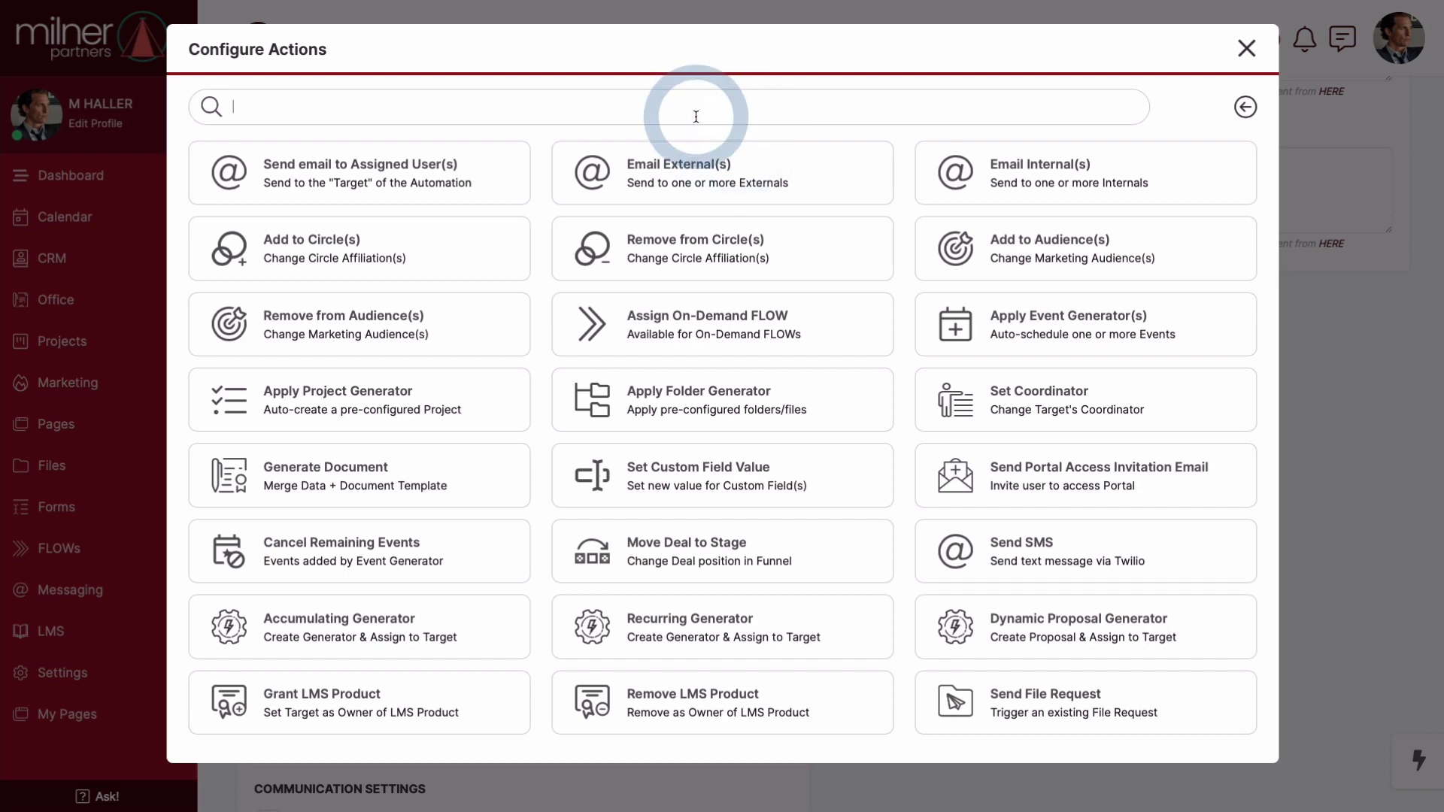
{"action": "type", "text": "pro"}
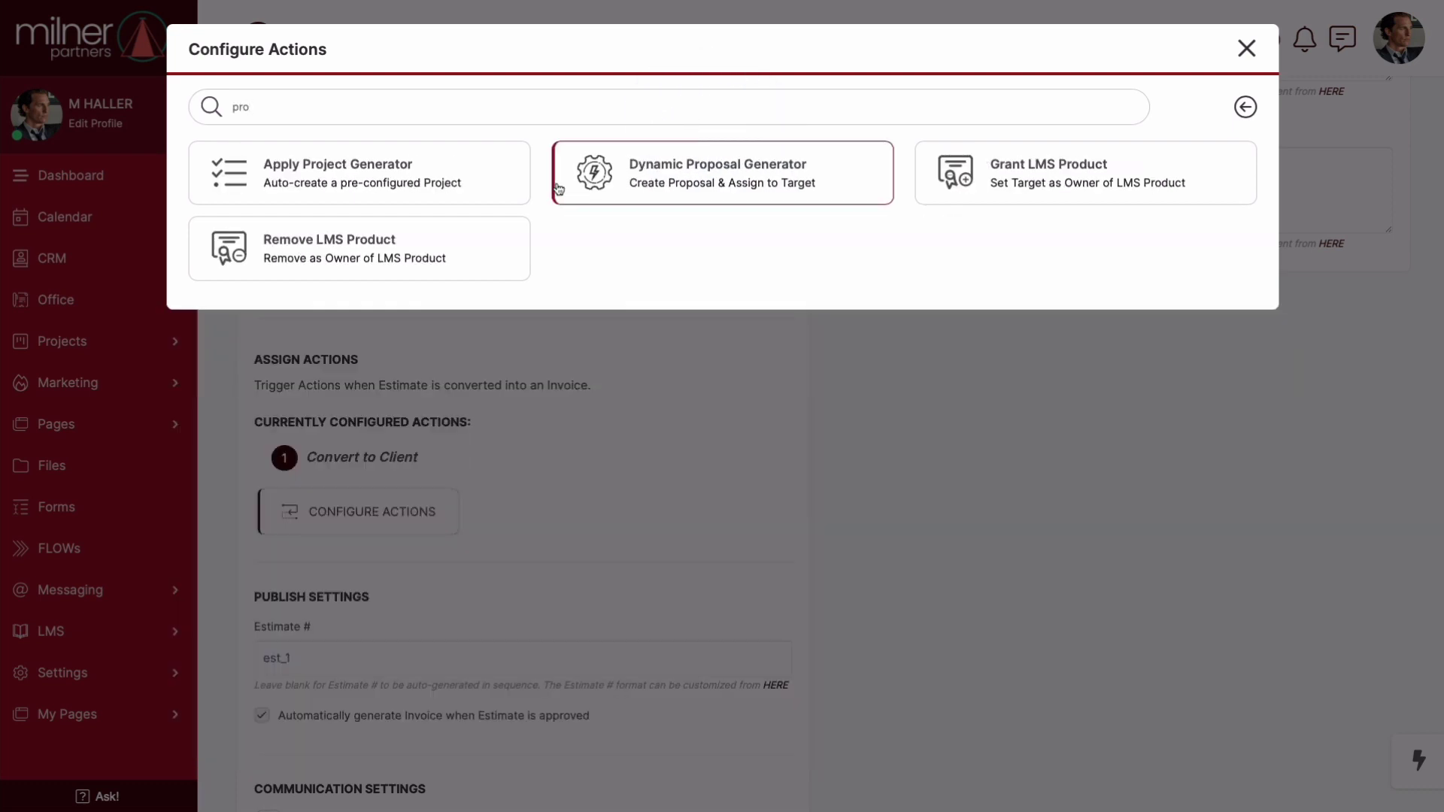
{"action": "left_click", "coordinate": [506, 191]}
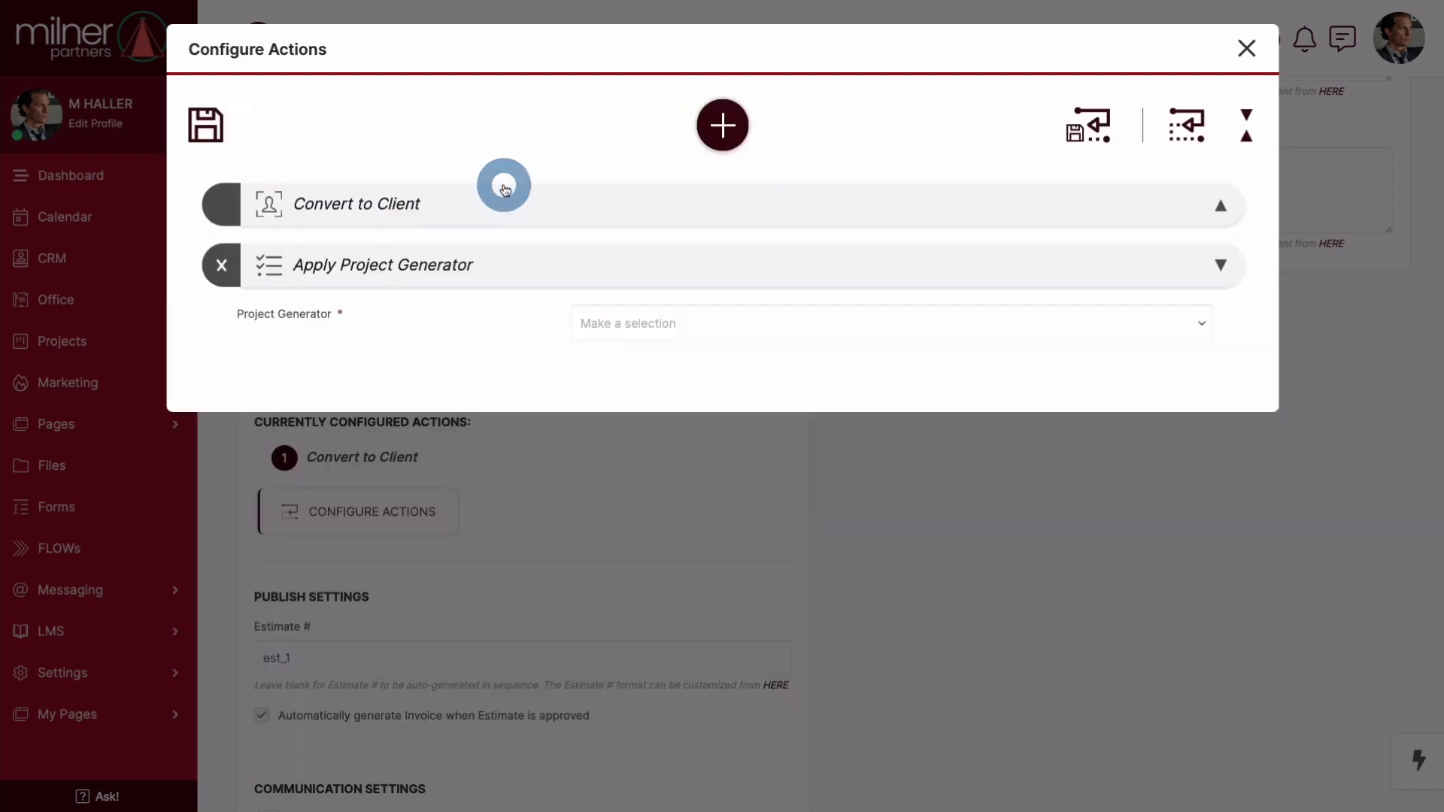
{"action": "left_click", "coordinate": [723, 133]}
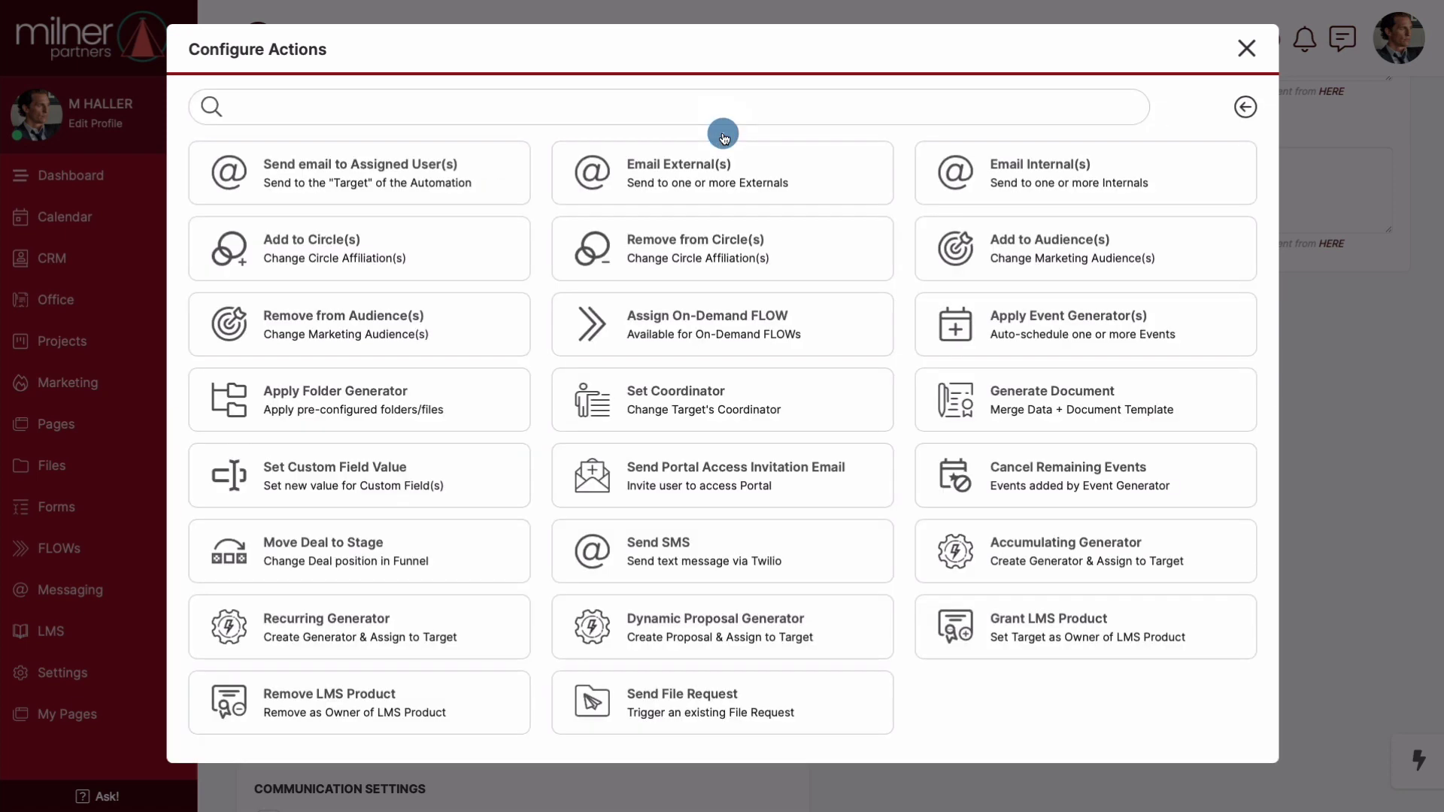
{"action": "left_click", "coordinate": [659, 112]}
{"action": "type", "text": "doc"}
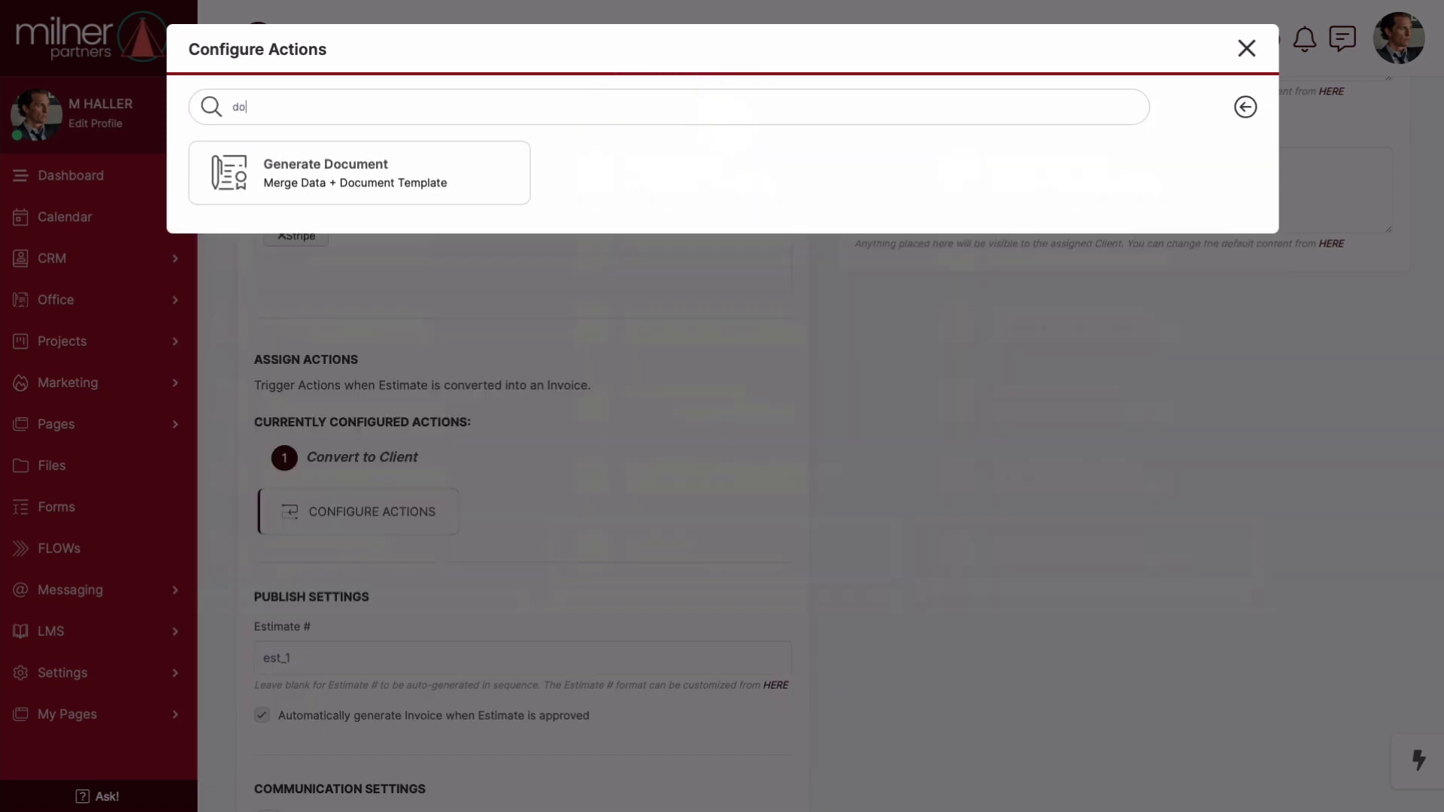
{"action": "left_click", "coordinate": [500, 165]}
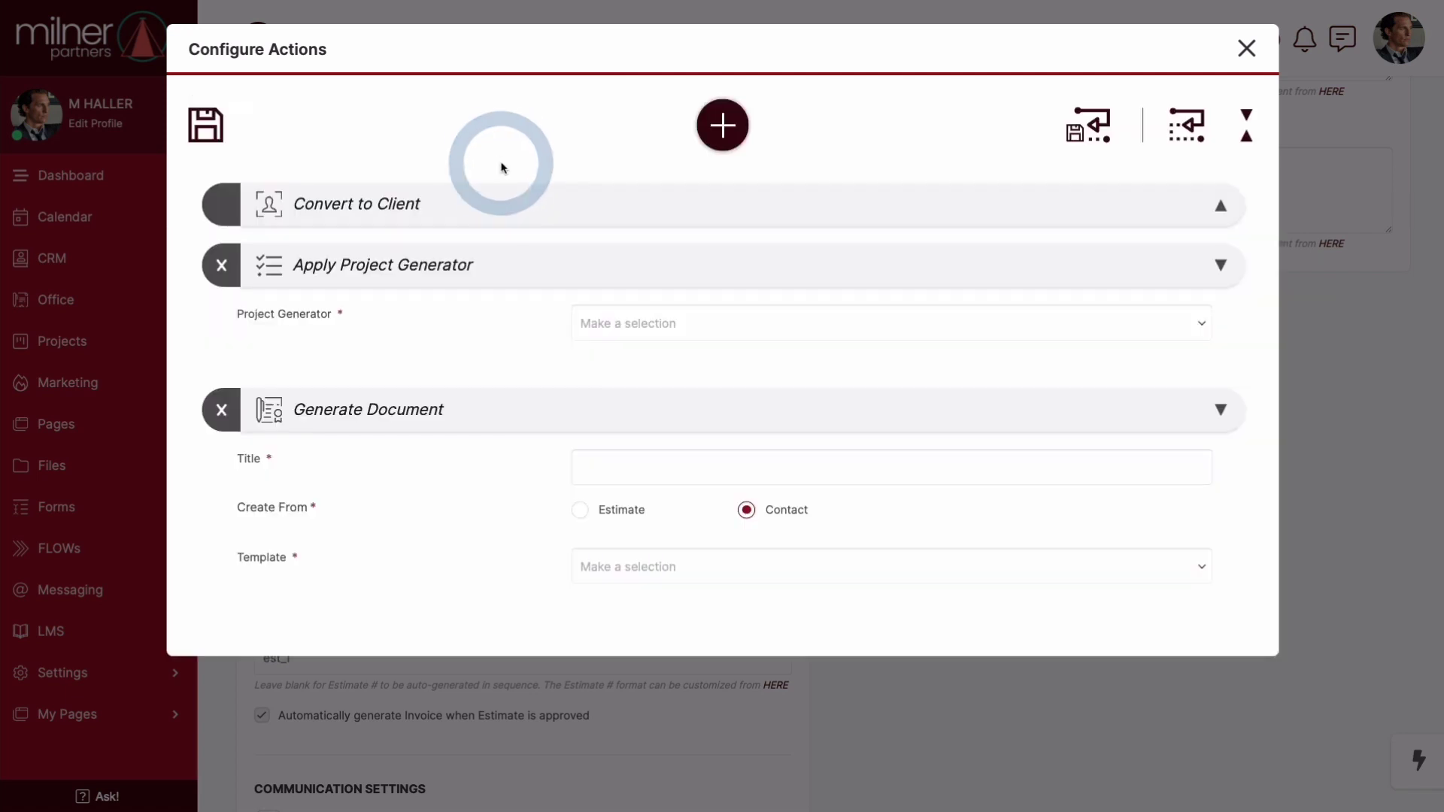
Step: Add a Send File Request action, then collapse all three new action panels
{"action": "left_click", "coordinate": [721, 134]}
{"action": "left_click", "coordinate": [671, 107]}
{"action": "type", "text": "file"}
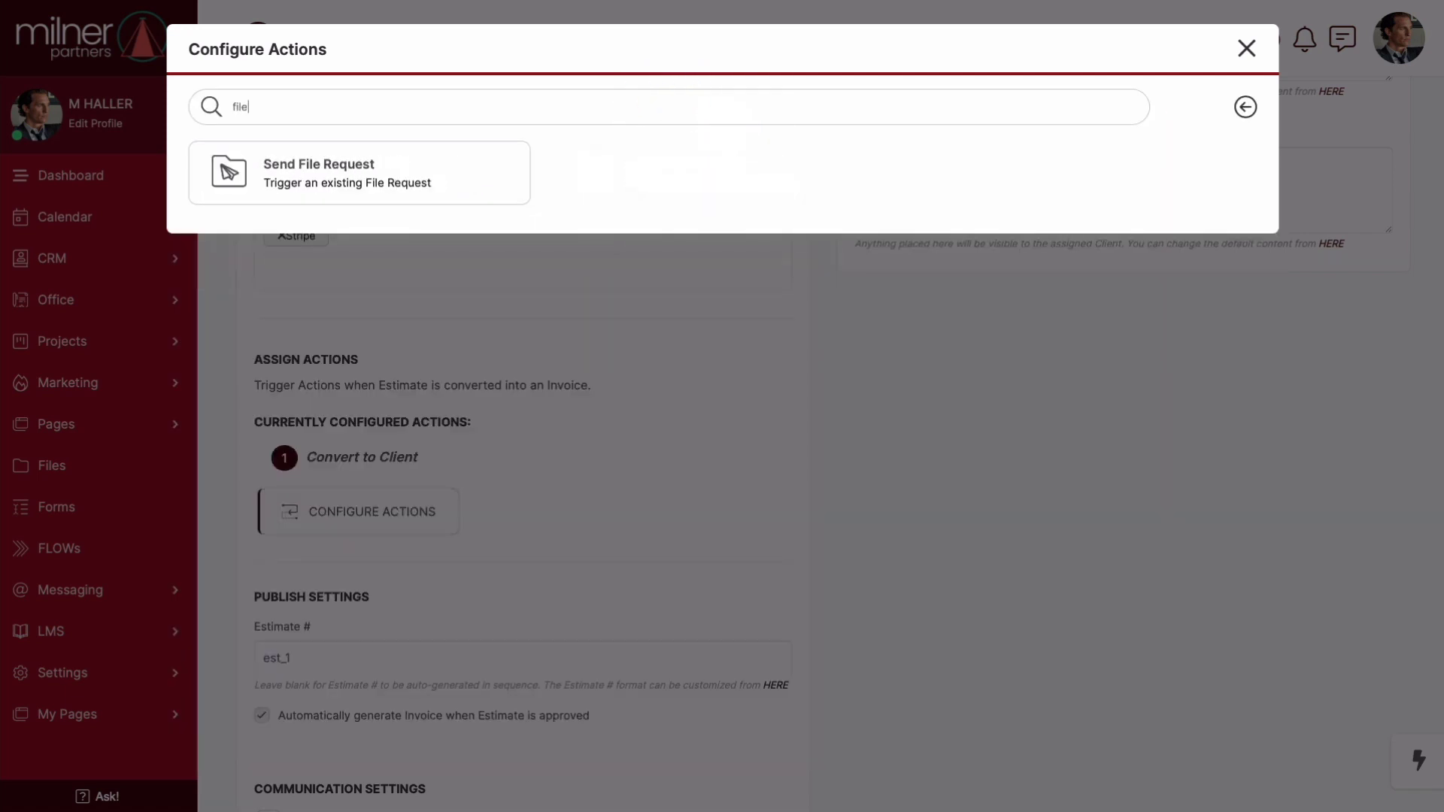
{"action": "left_click", "coordinate": [501, 172]}
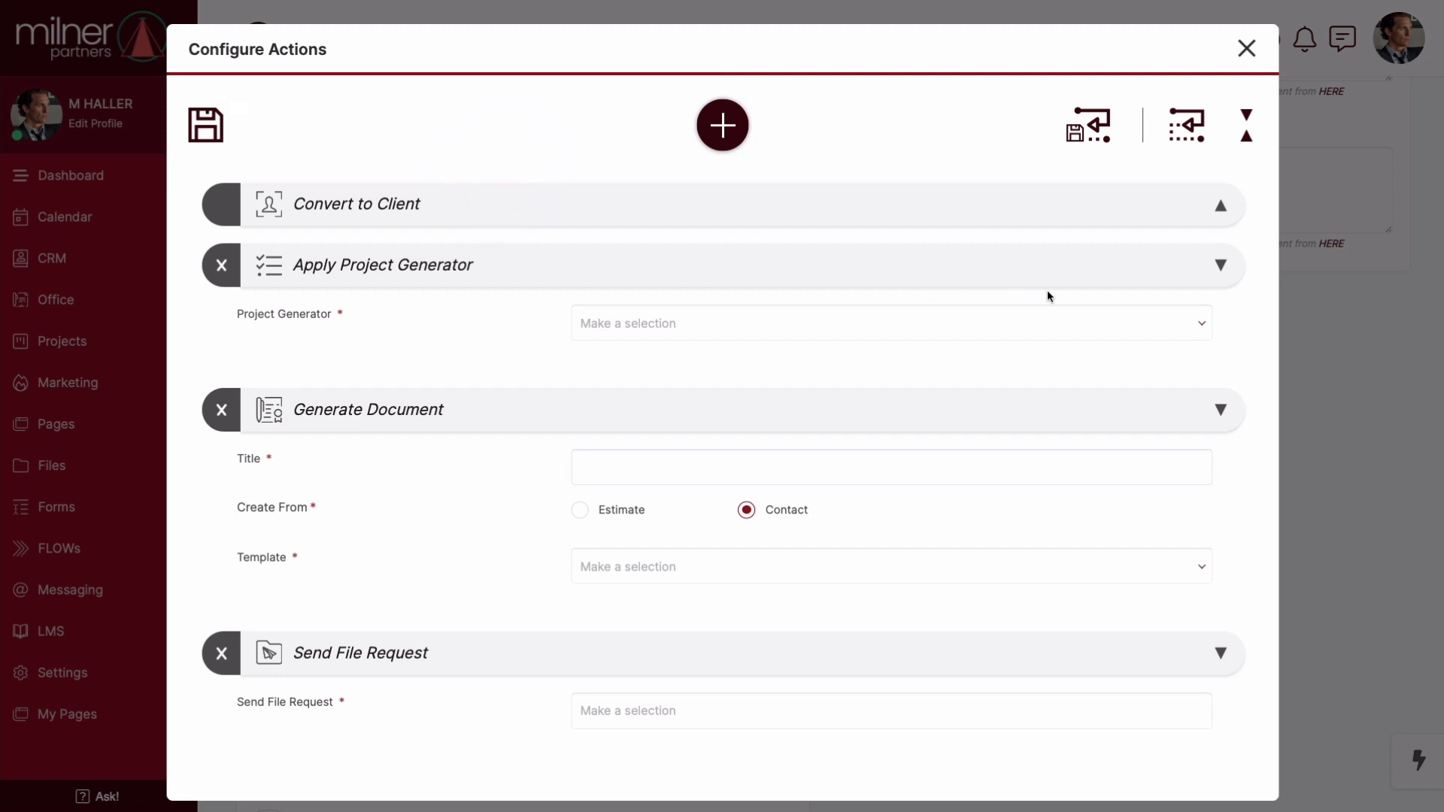
{"action": "left_click", "coordinate": [1220, 269]}
{"action": "left_click", "coordinate": [1220, 328]}
{"action": "left_click", "coordinate": [1221, 387]}
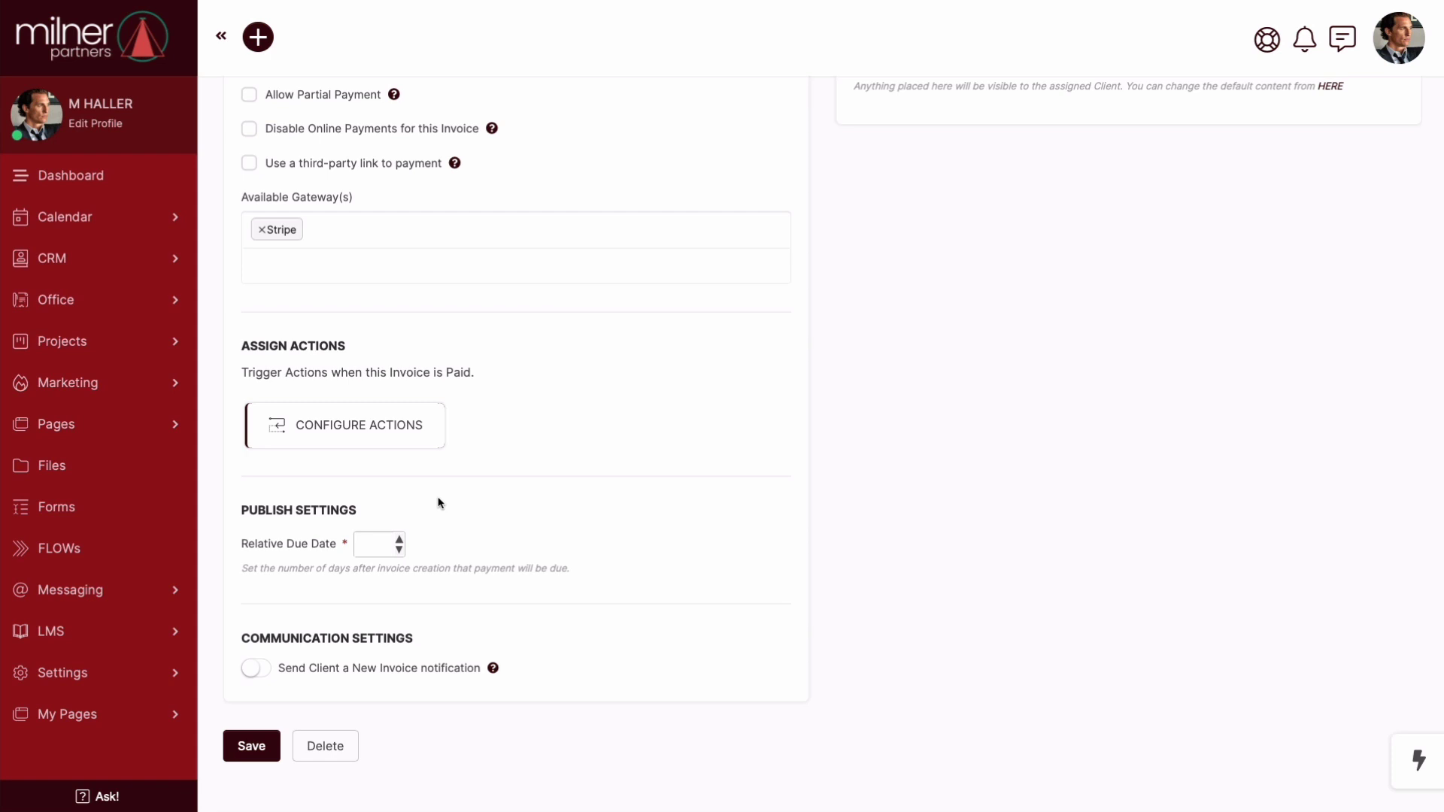
Step: Enter 10 as the invoice's Relative Due Date
{"action": "left_click", "coordinate": [372, 543]}
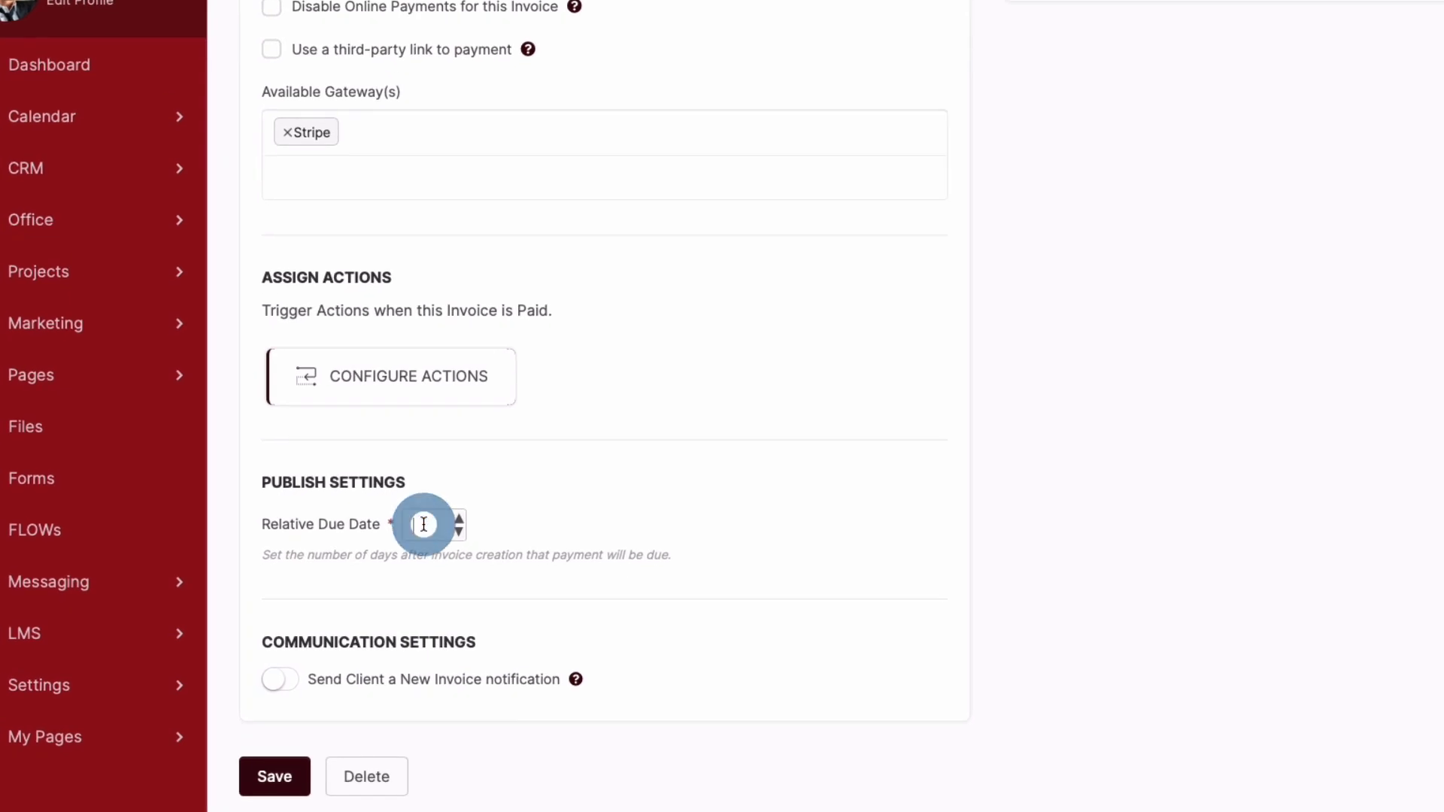
{"action": "type", "text": "10"}
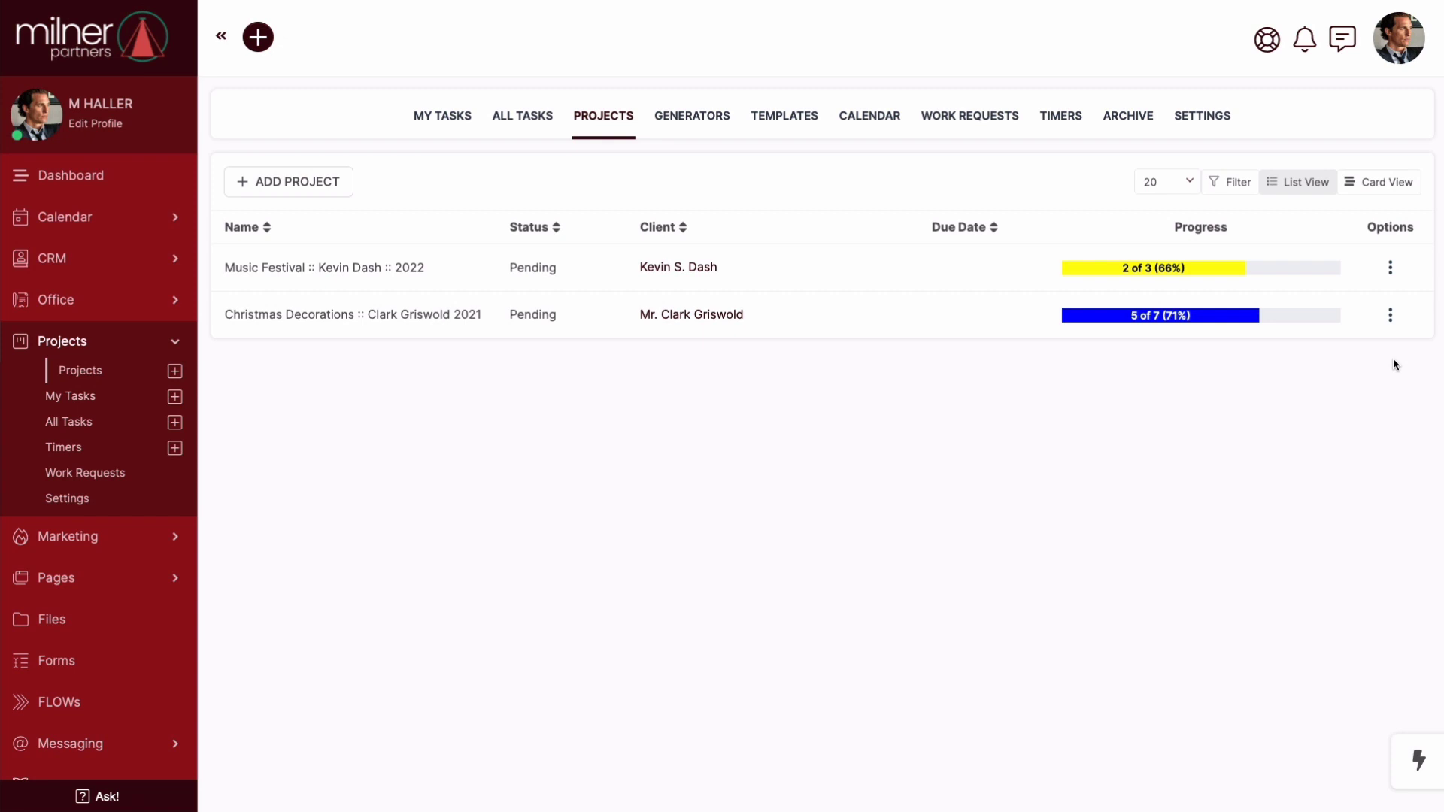
Step: Apply the Travel Accommodations task template to Music Festival with base date February 14, 2022
{"action": "left_click", "coordinate": [1391, 271]}
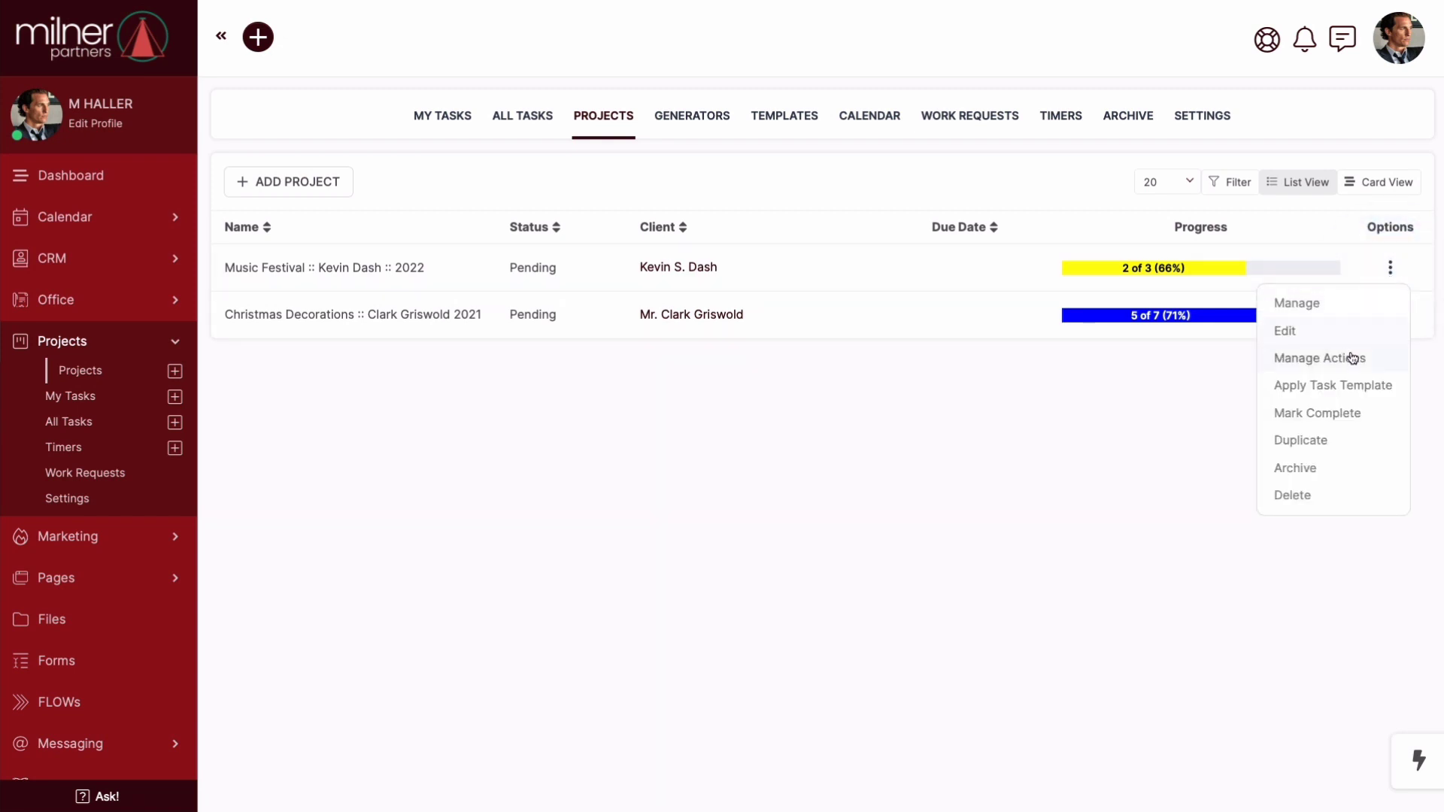
{"action": "left_click", "coordinate": [1344, 386]}
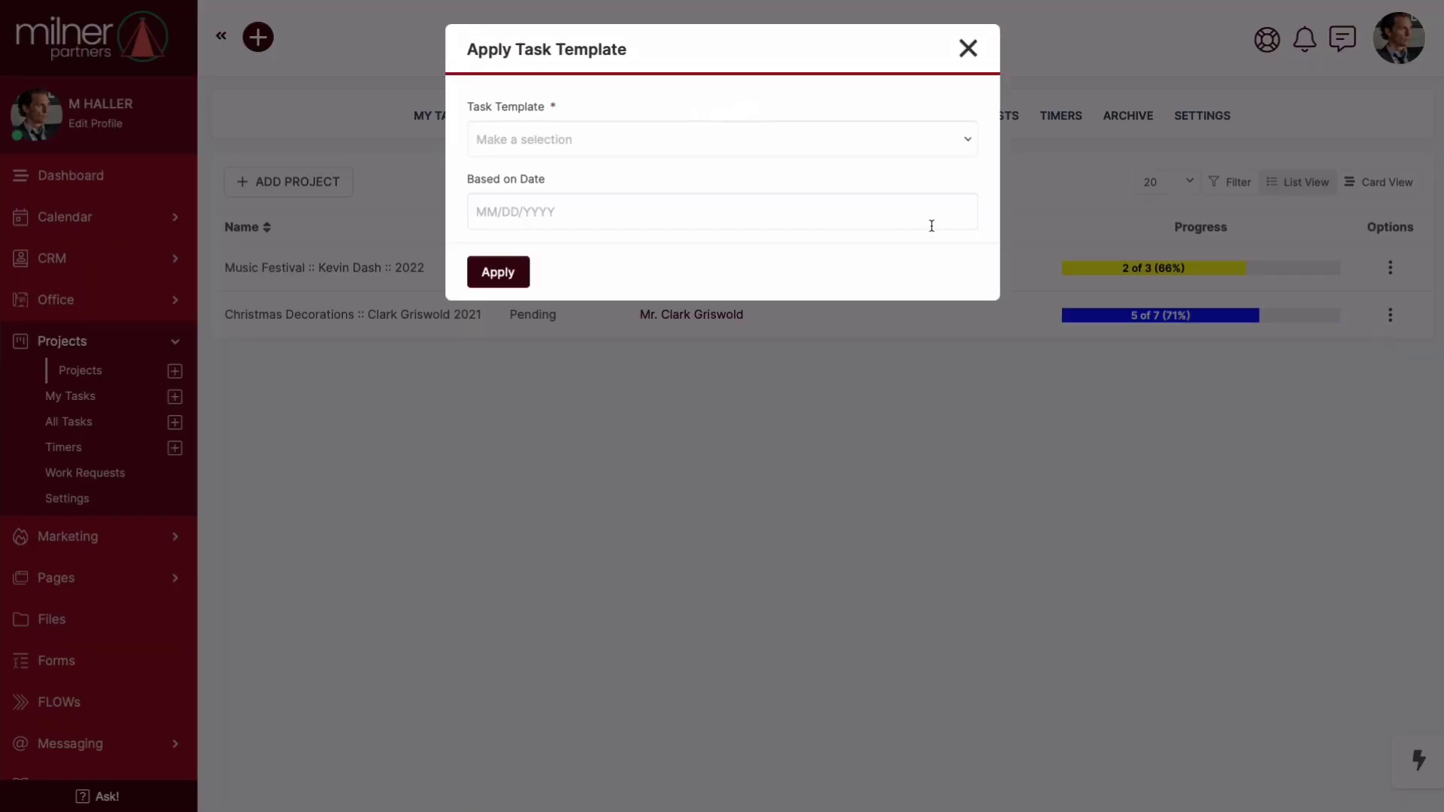
{"action": "left_click", "coordinate": [963, 148]}
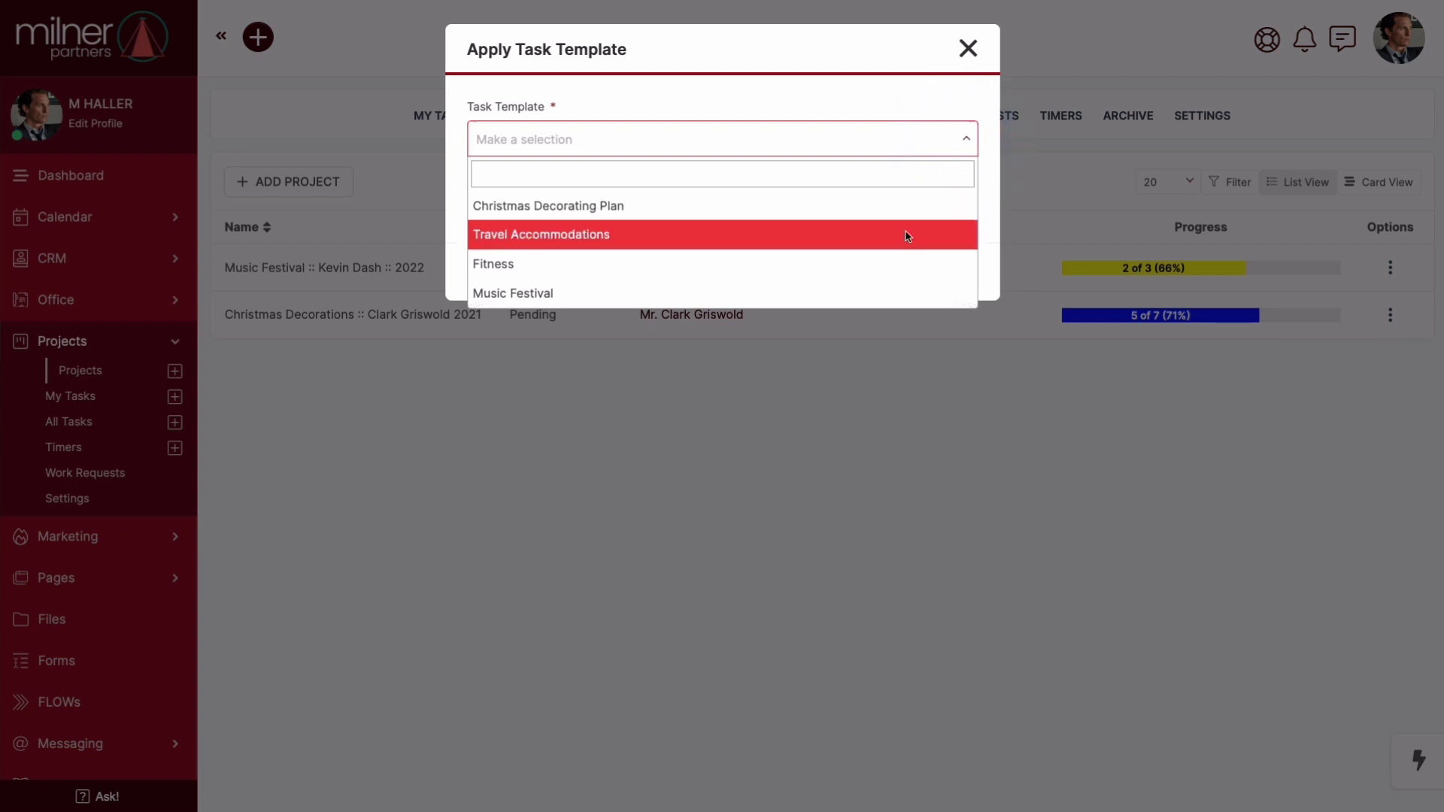
{"action": "left_click", "coordinate": [907, 234]}
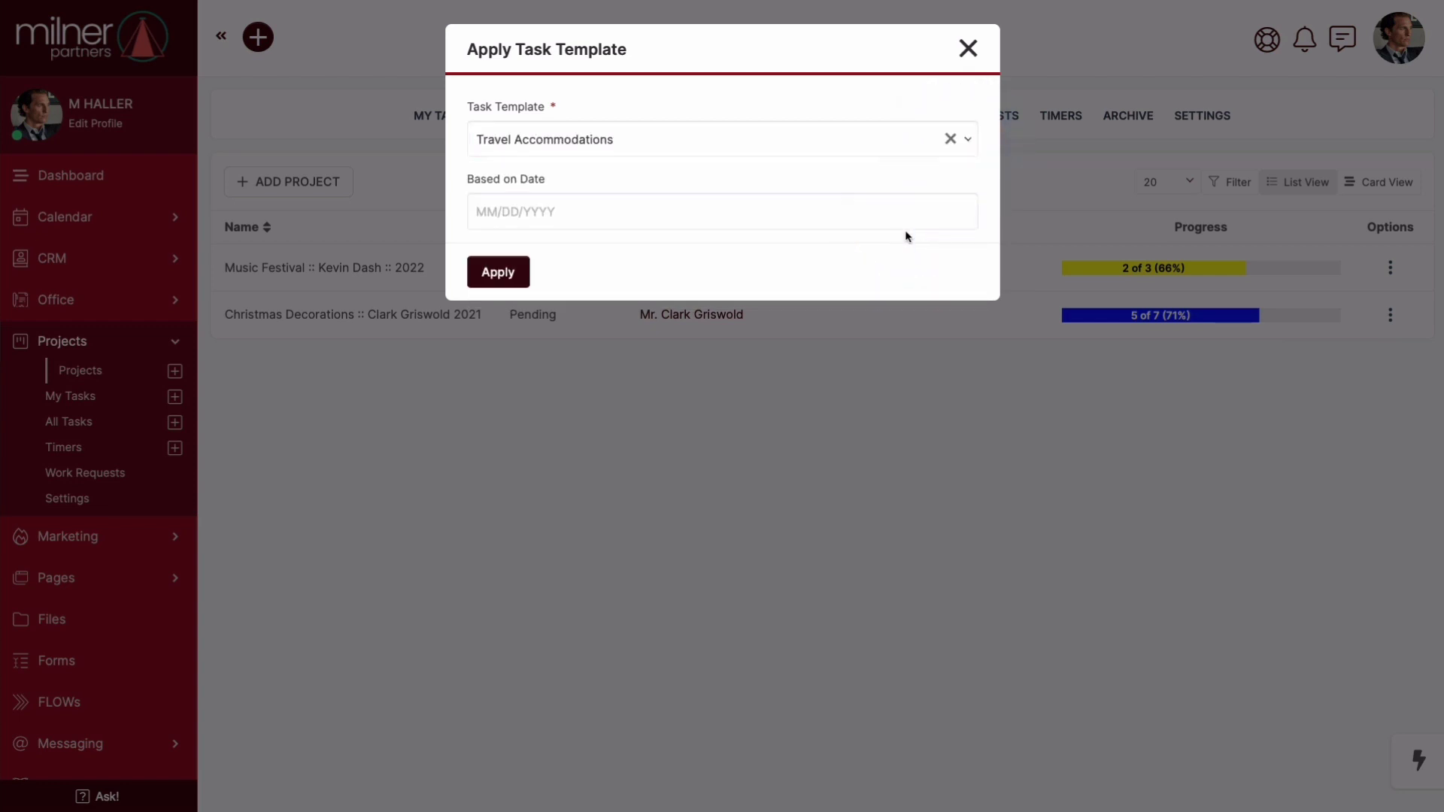
{"action": "left_click", "coordinate": [566, 213]}
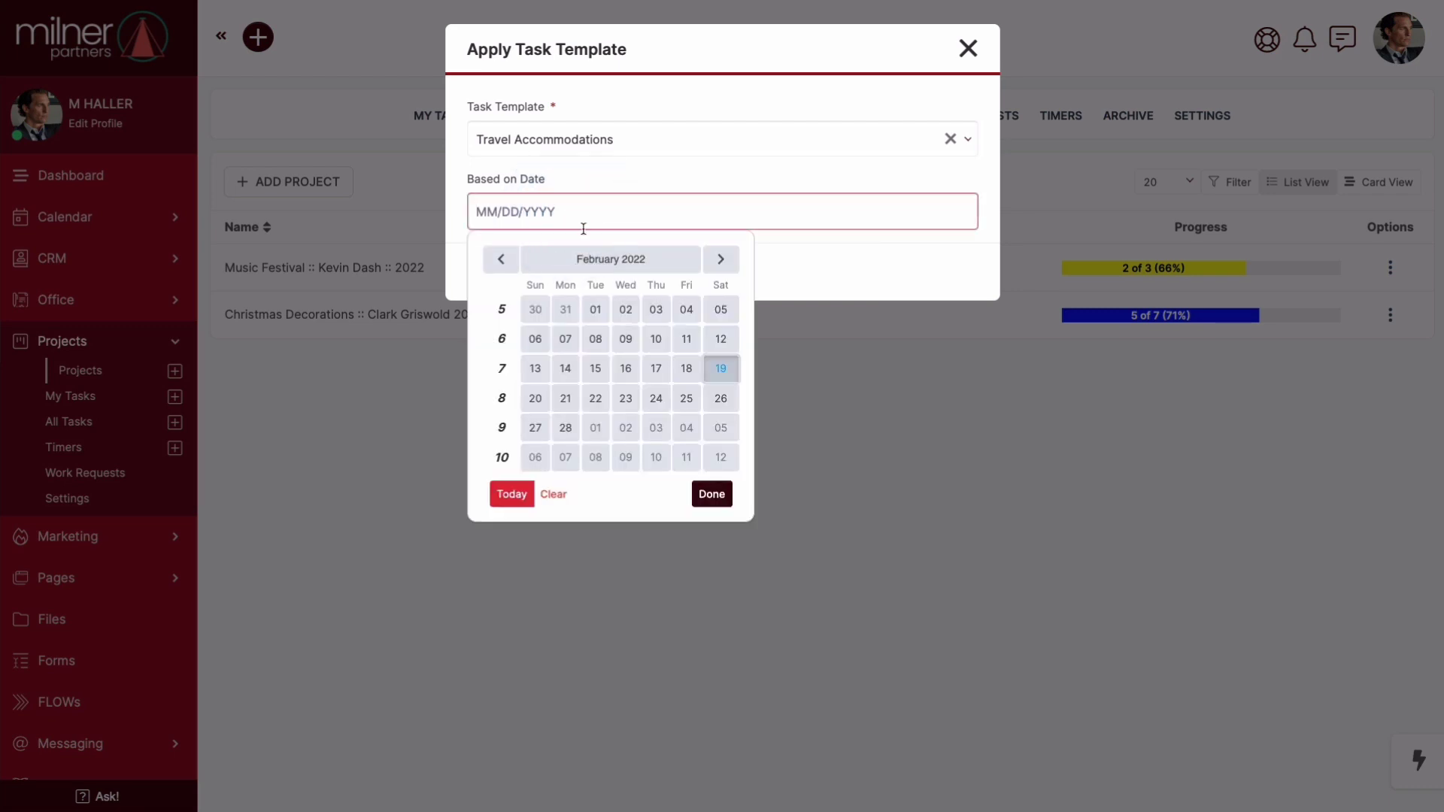
{"action": "left_click", "coordinate": [565, 368]}
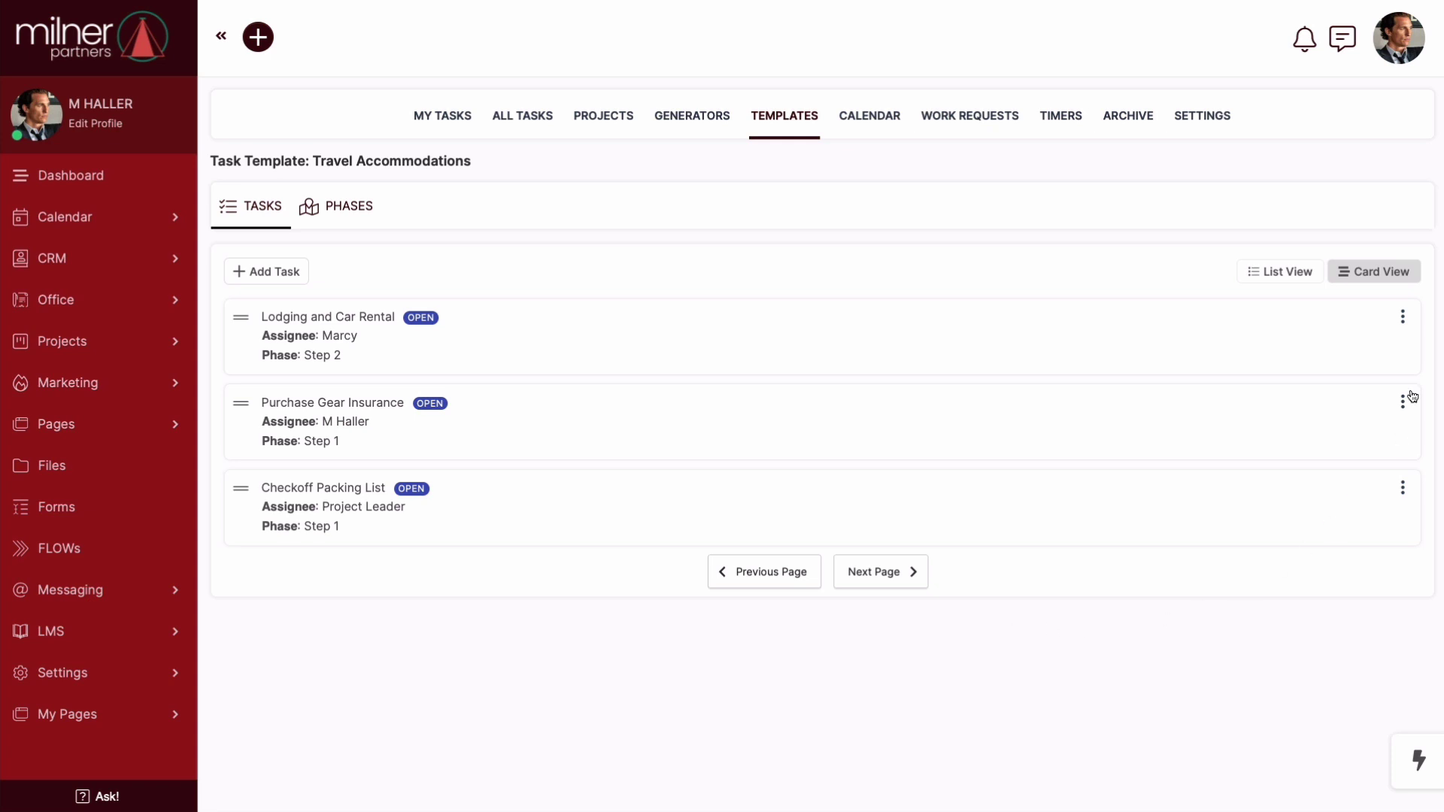
Step: View the details of the Lodging and Car Rental task
{"action": "left_click", "coordinate": [1403, 319]}
{"action": "left_click", "coordinate": [1319, 357]}
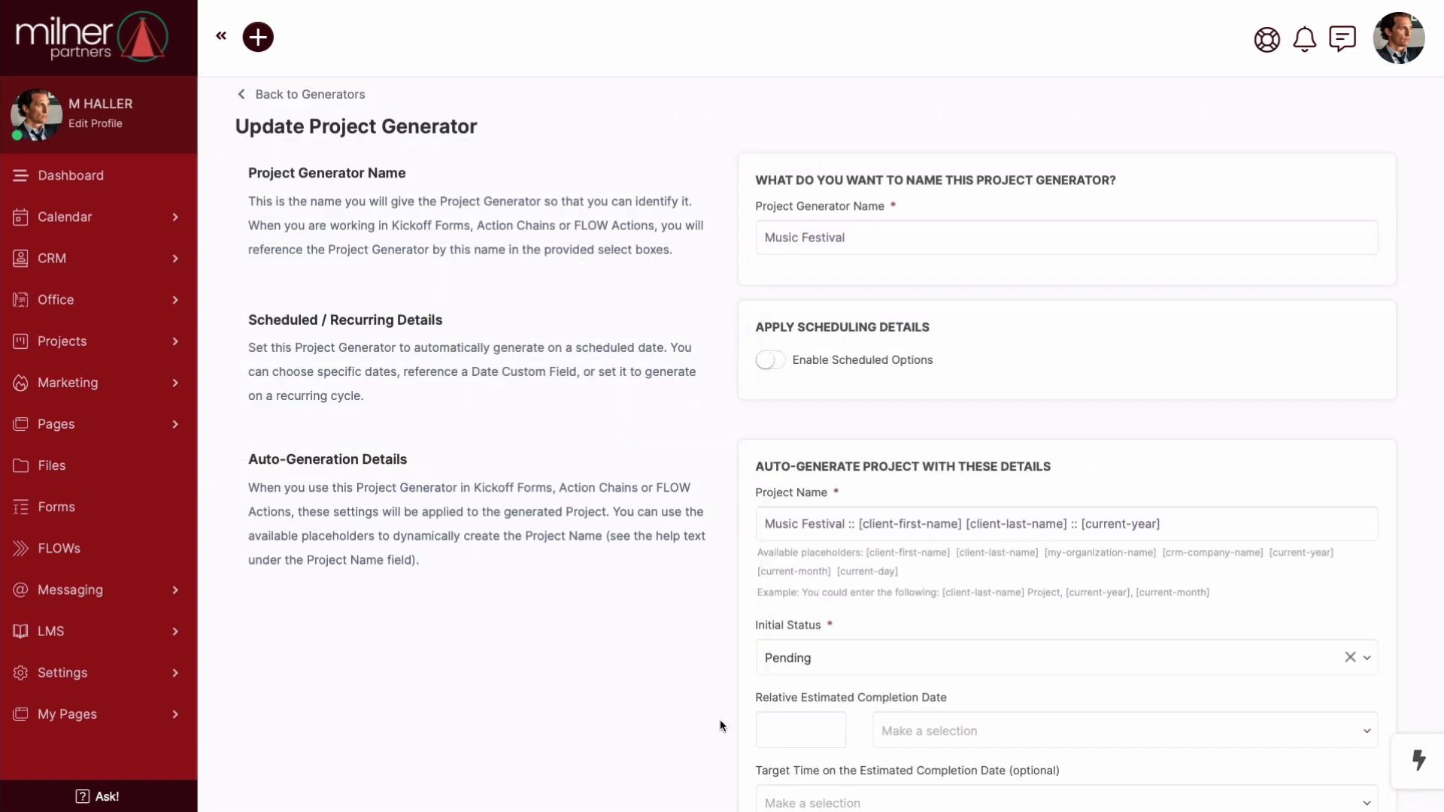
Step: Choose Travel Accommodations in the Task Template dropdown under Task/Phase Settings
{"action": "scroll", "coordinate": [720, 725], "scroll_direction": "down", "scroll_amount": 4}
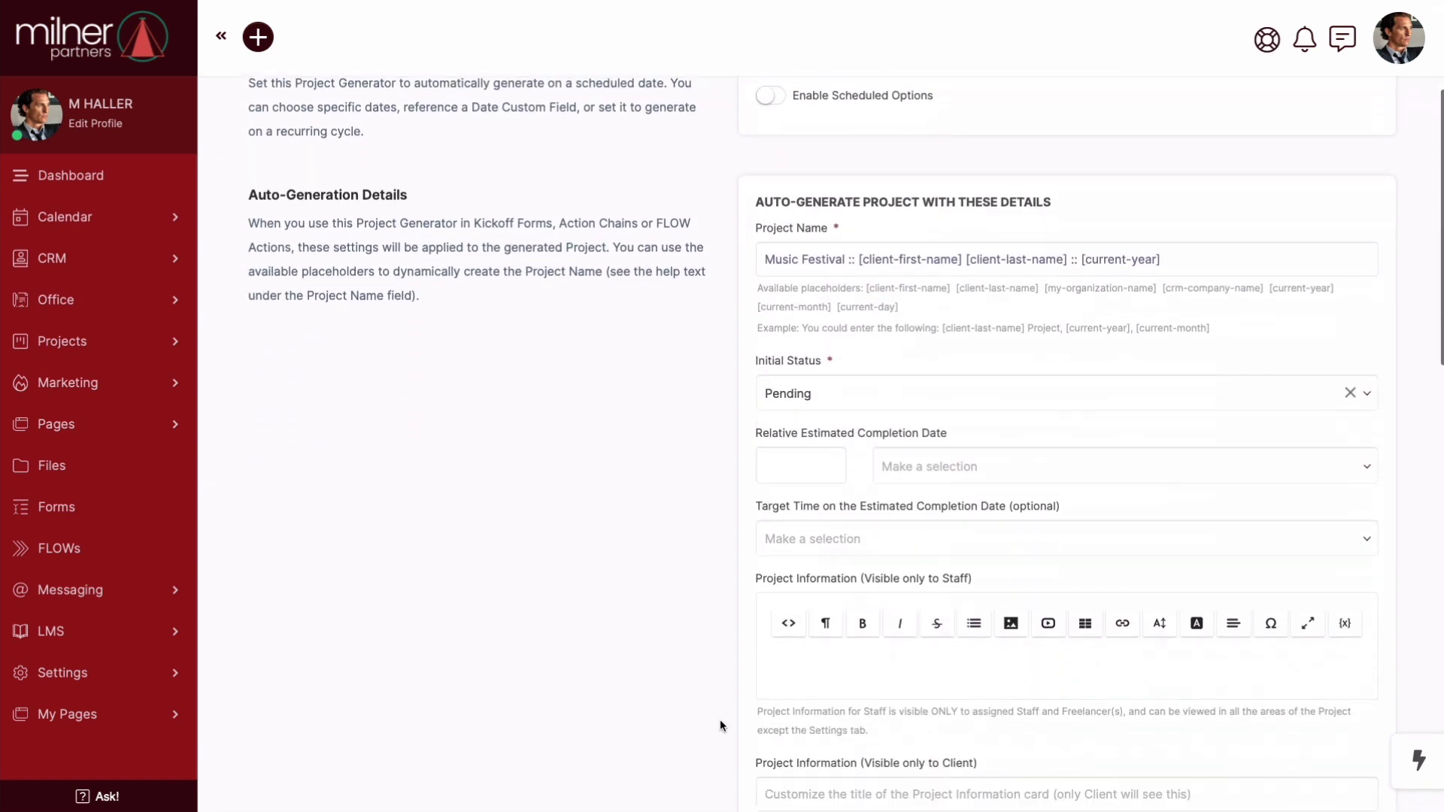
{"action": "scroll", "coordinate": [719, 724], "scroll_direction": "down", "scroll_amount": 10}
{"action": "scroll", "coordinate": [719, 724], "scroll_direction": "down", "scroll_amount": 3}
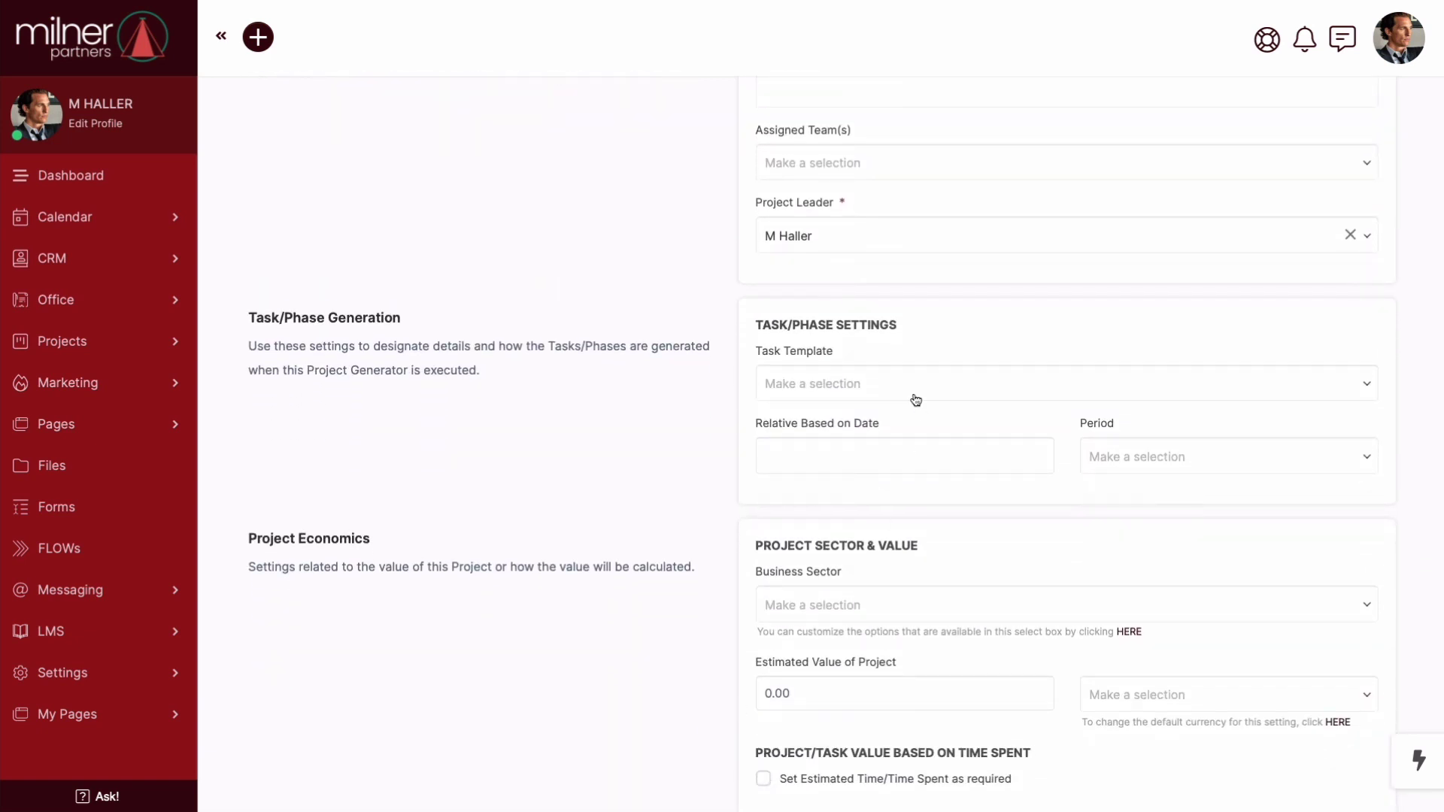
{"action": "left_click", "coordinate": [915, 393]}
{"action": "left_click", "coordinate": [871, 477]}
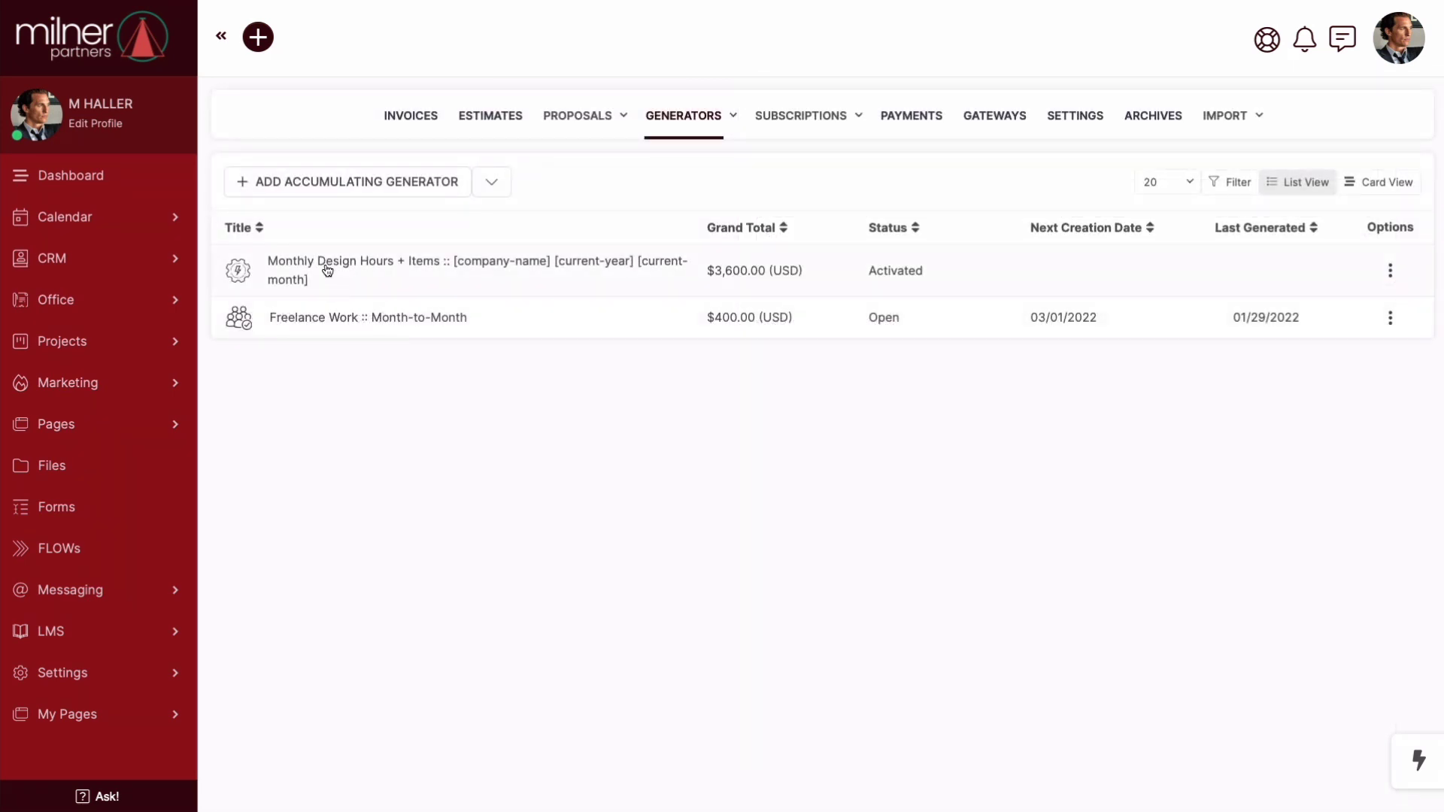
Step: Add Logo Design as a line item in the Monthly Design Hours generator
{"action": "left_click", "coordinate": [327, 269]}
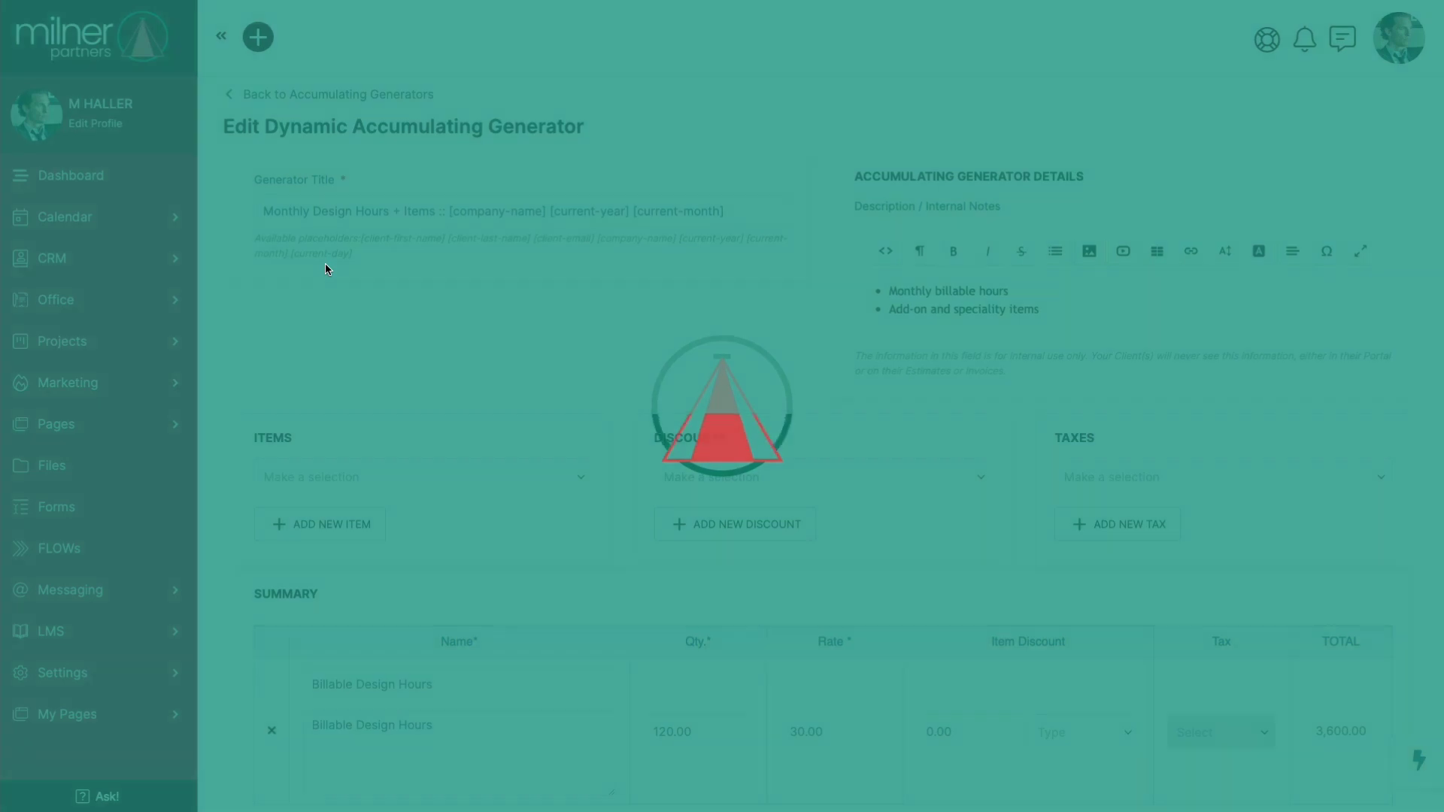
{"action": "scroll", "coordinate": [626, 490], "scroll_direction": "down", "scroll_amount": 1}
{"action": "scroll", "coordinate": [626, 486], "scroll_direction": "down", "scroll_amount": 1}
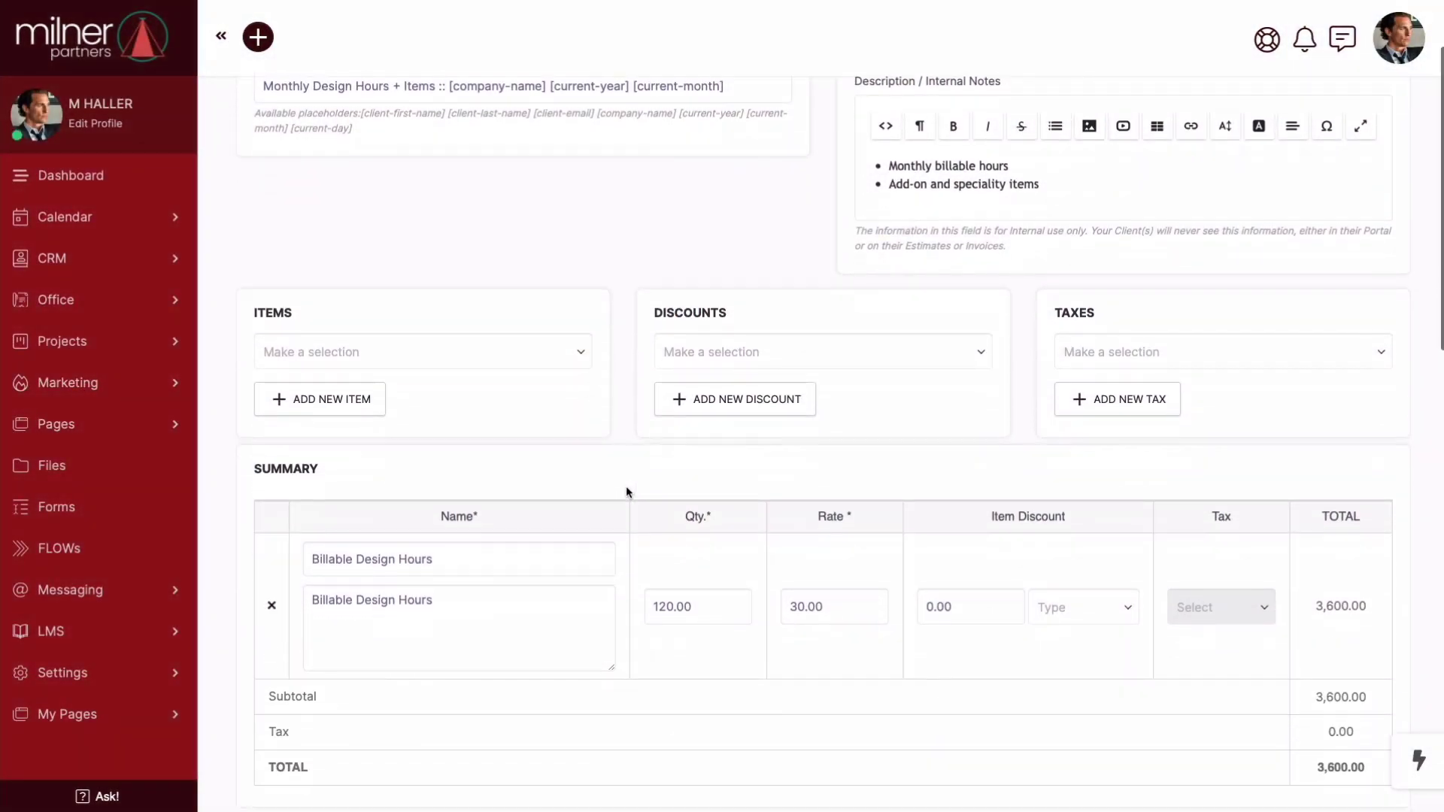
{"action": "left_click", "coordinate": [461, 350]}
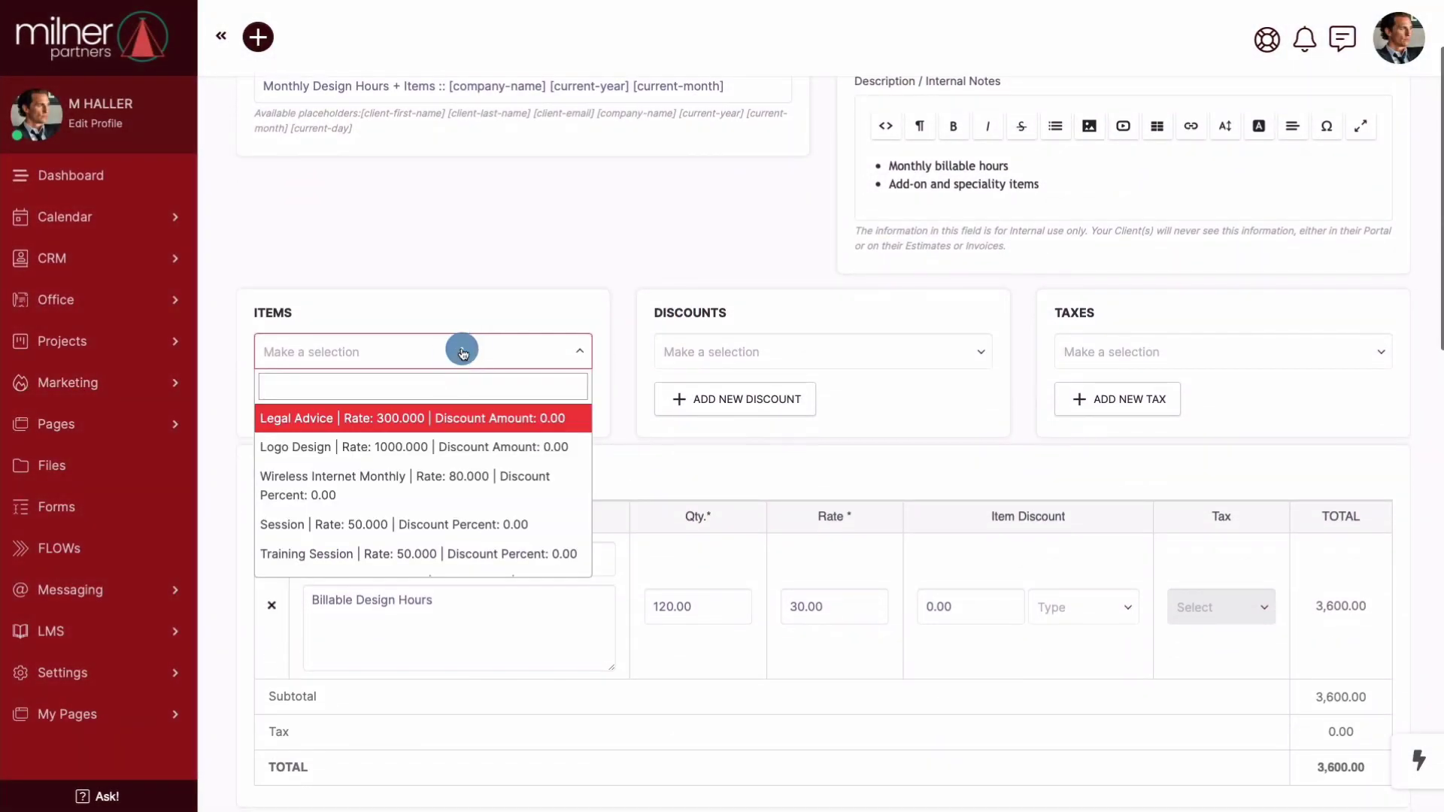
{"action": "left_click", "coordinate": [441, 446]}
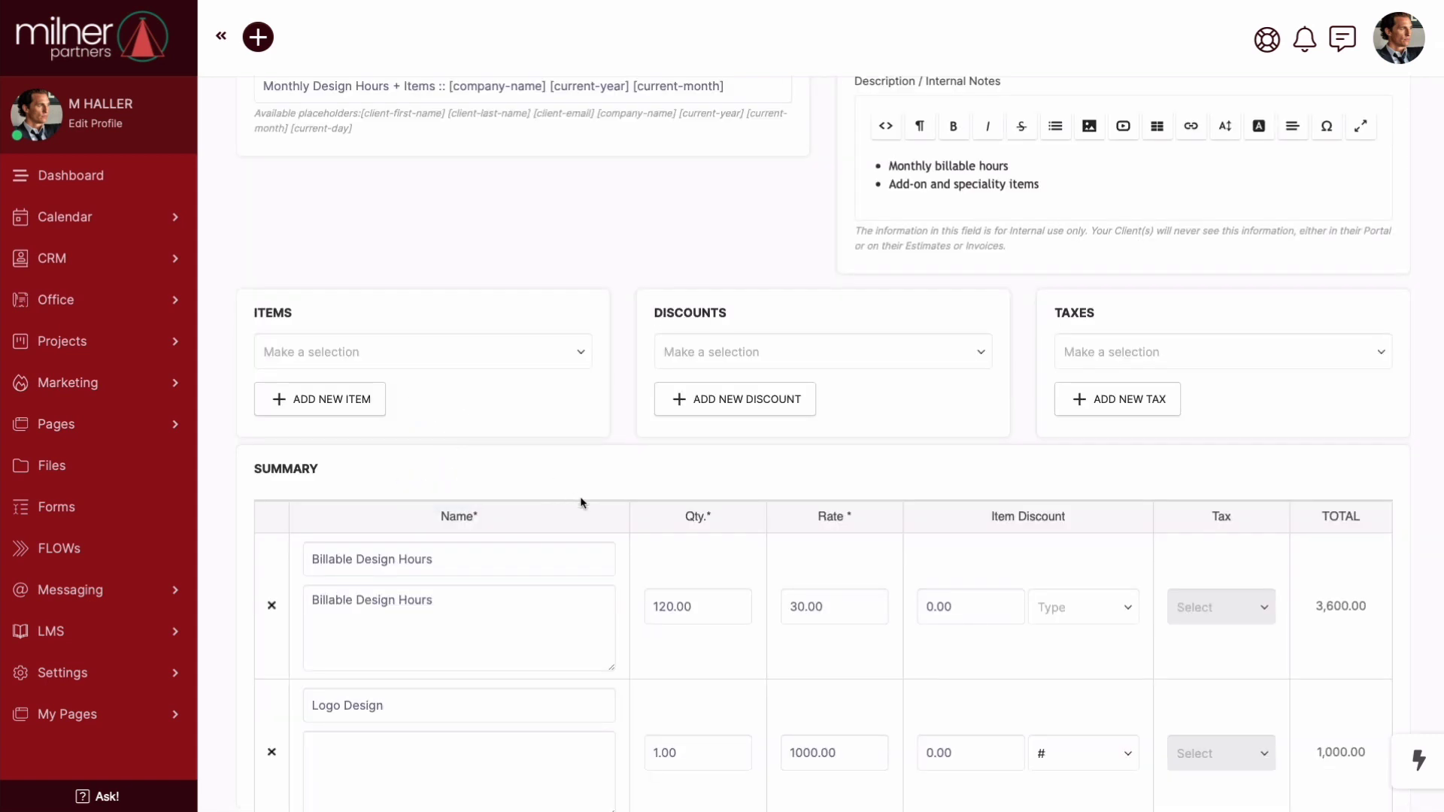
Step: Turn on the Send Client a New Invoice notification
{"action": "scroll", "coordinate": [623, 558], "scroll_direction": "down", "scroll_amount": 3}
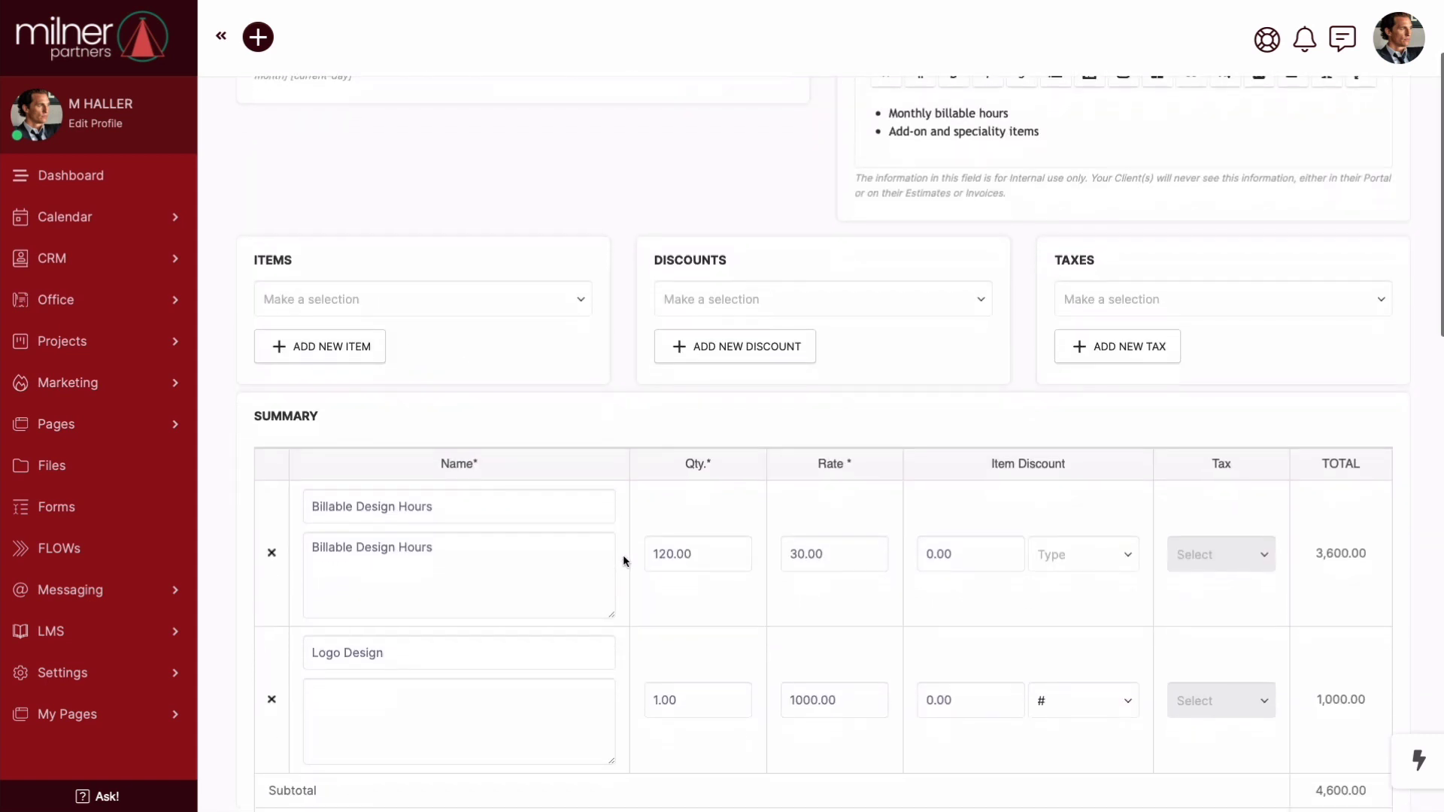
{"action": "scroll", "coordinate": [622, 556], "scroll_direction": "down", "scroll_amount": 5}
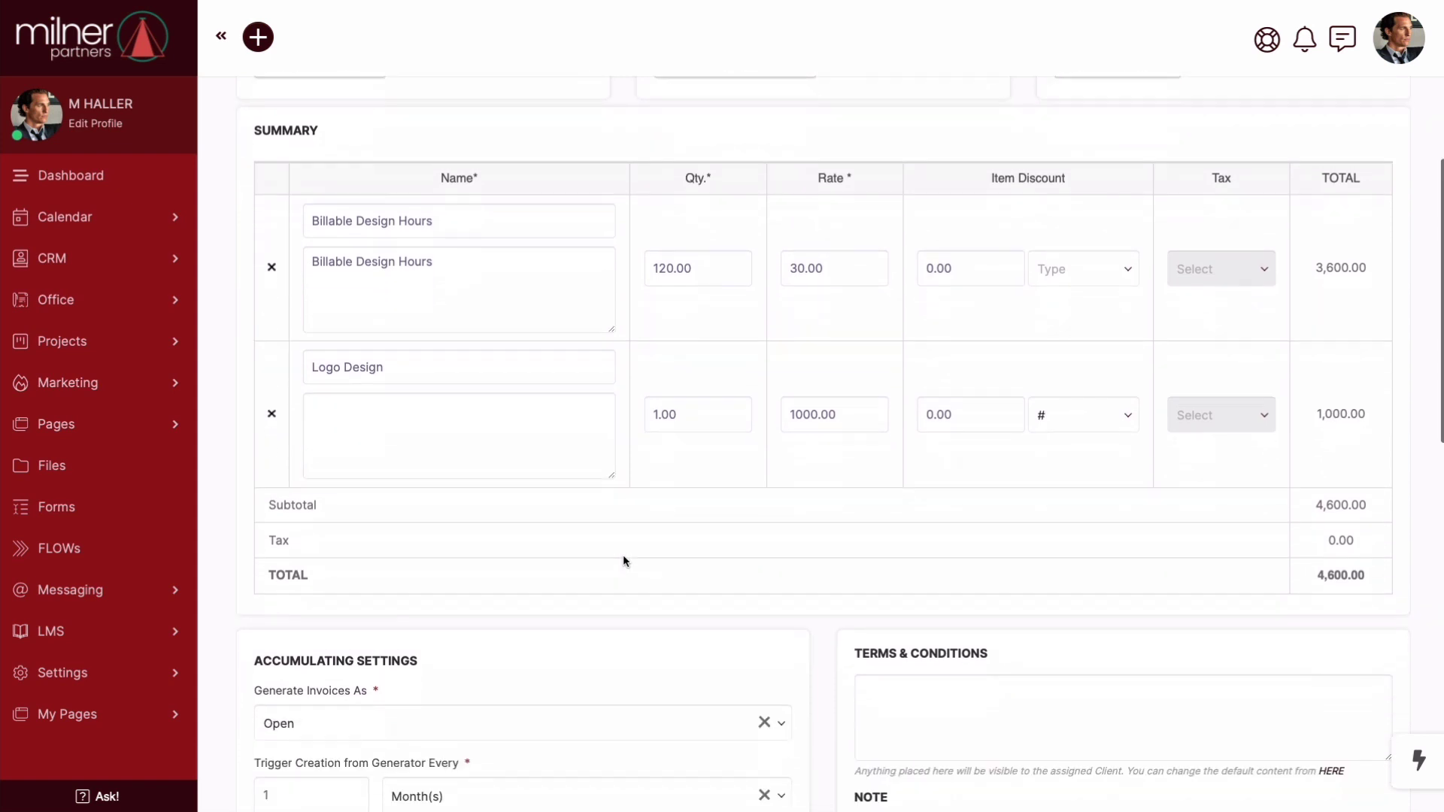
{"action": "scroll", "coordinate": [622, 561], "scroll_direction": "down", "scroll_amount": 2}
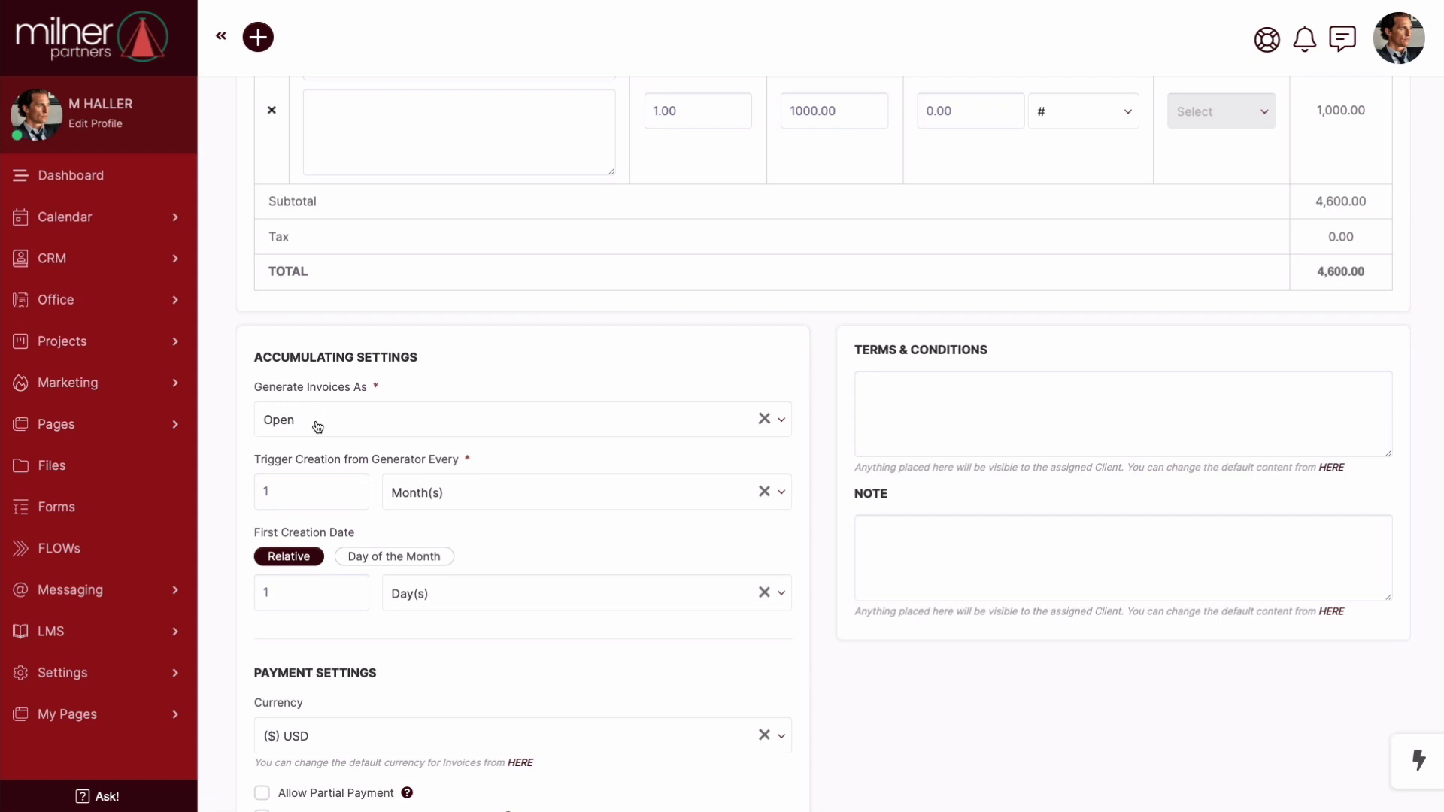
{"action": "scroll", "coordinate": [245, 526], "scroll_direction": "down", "scroll_amount": 2}
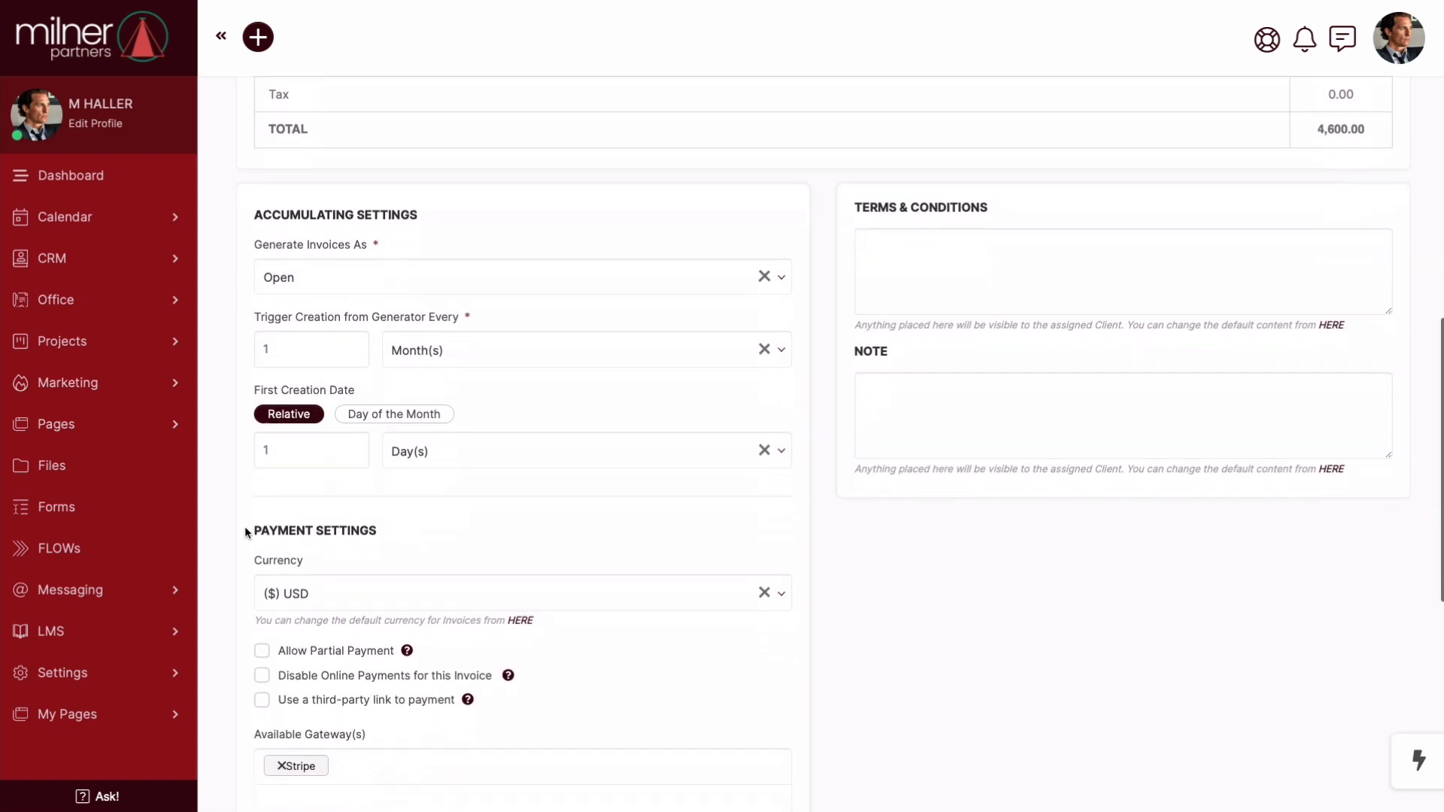
{"action": "scroll", "coordinate": [245, 531], "scroll_direction": "down", "scroll_amount": 3}
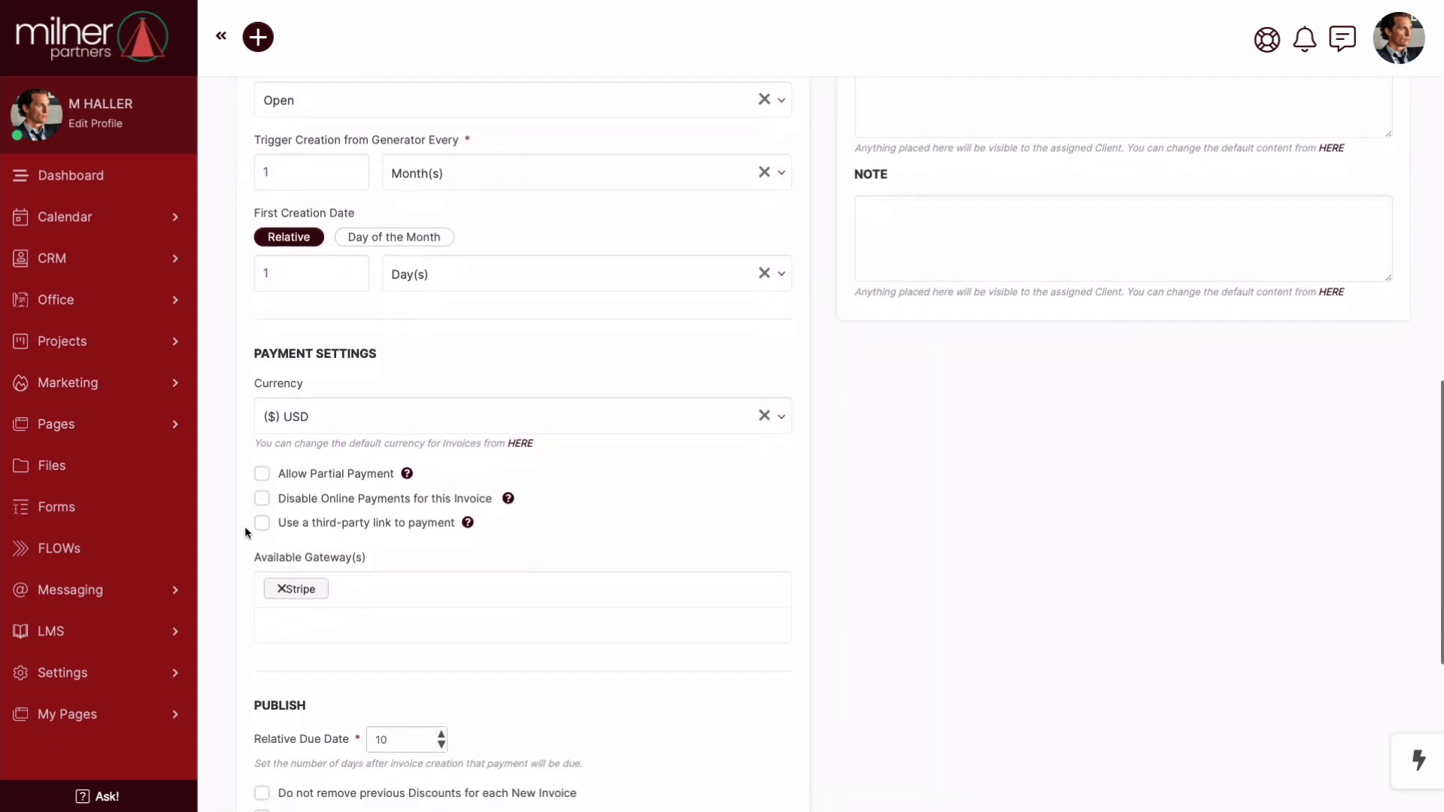
{"action": "scroll", "coordinate": [245, 531], "scroll_direction": "down", "scroll_amount": 3}
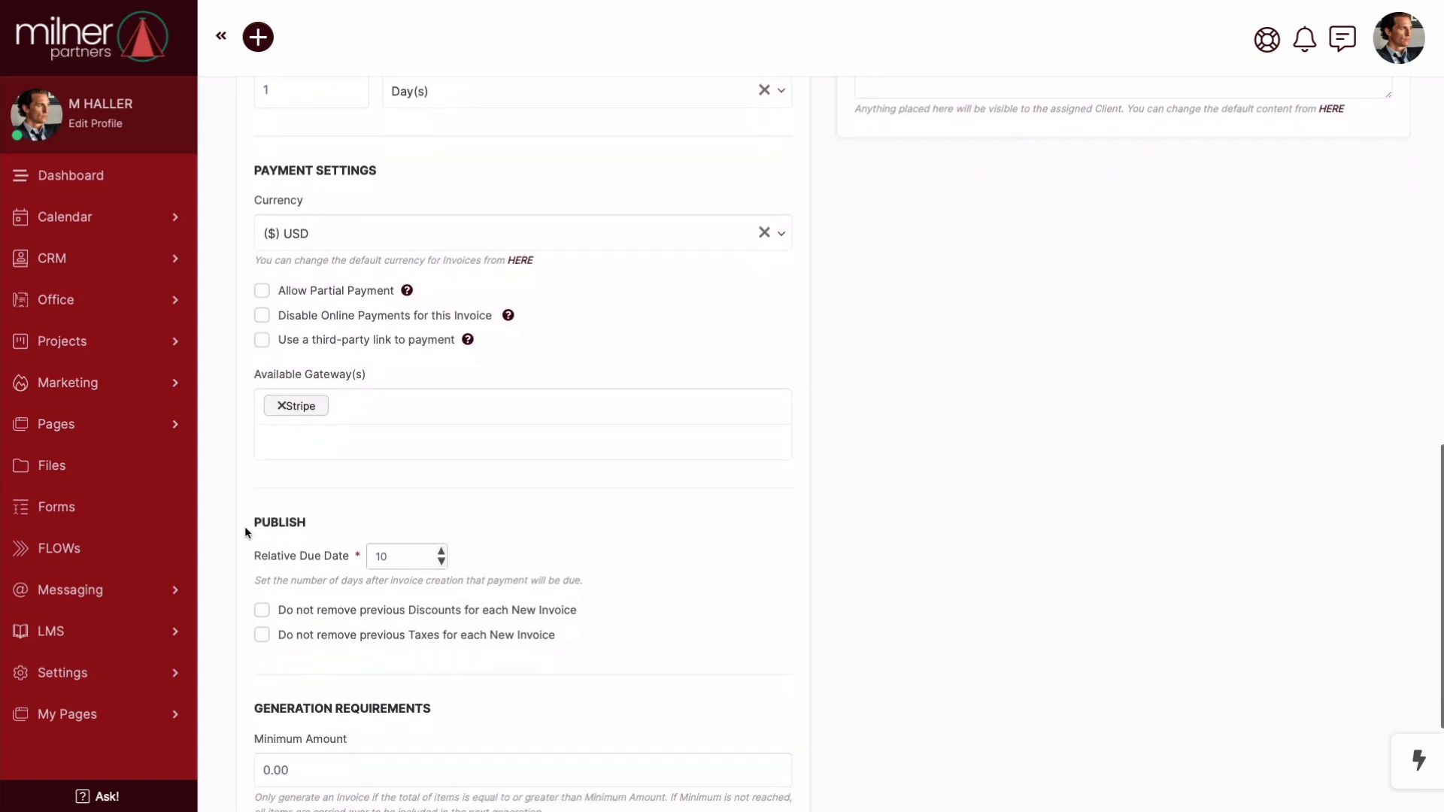
{"action": "scroll", "coordinate": [245, 532], "scroll_direction": "down", "scroll_amount": 3}
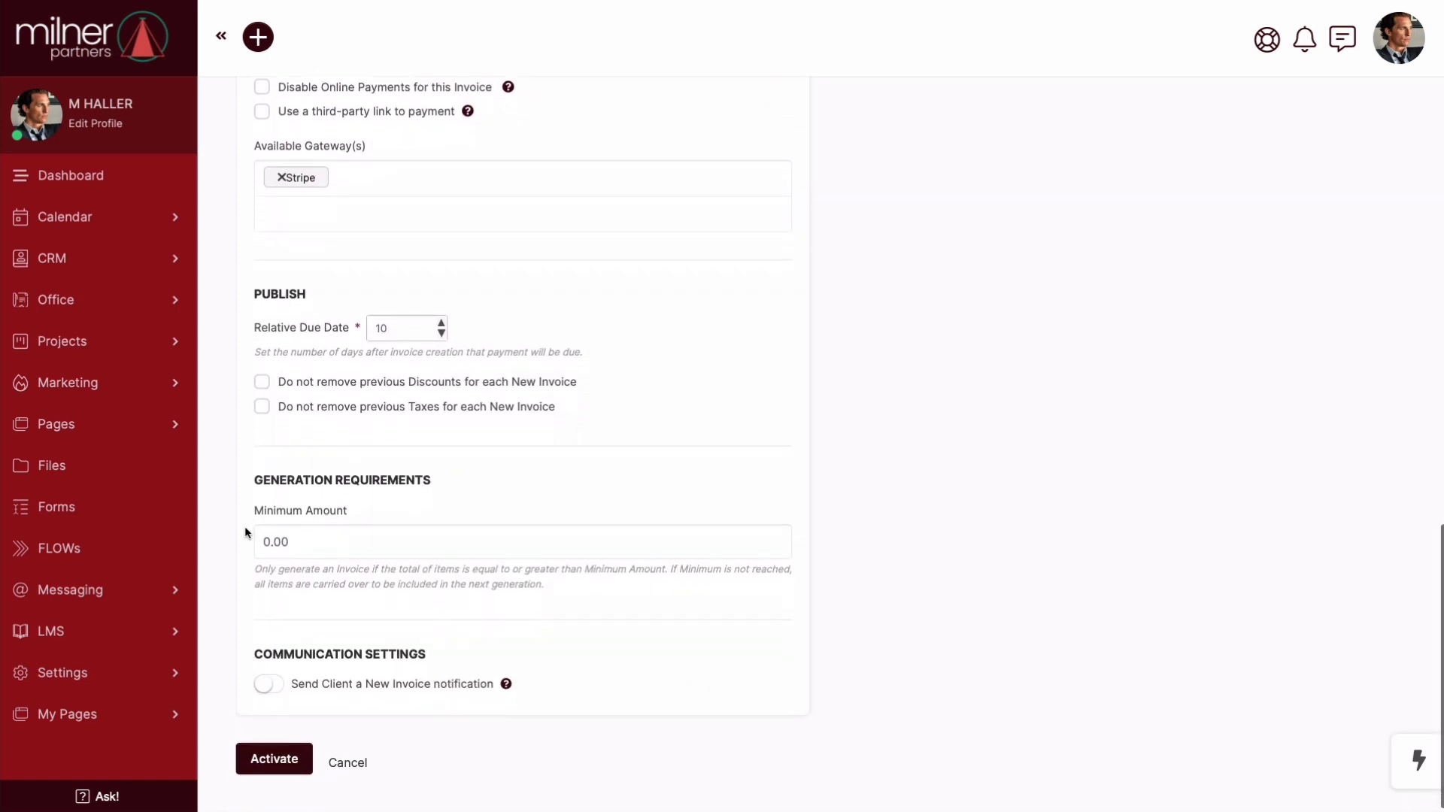
{"action": "left_click", "coordinate": [265, 685]}
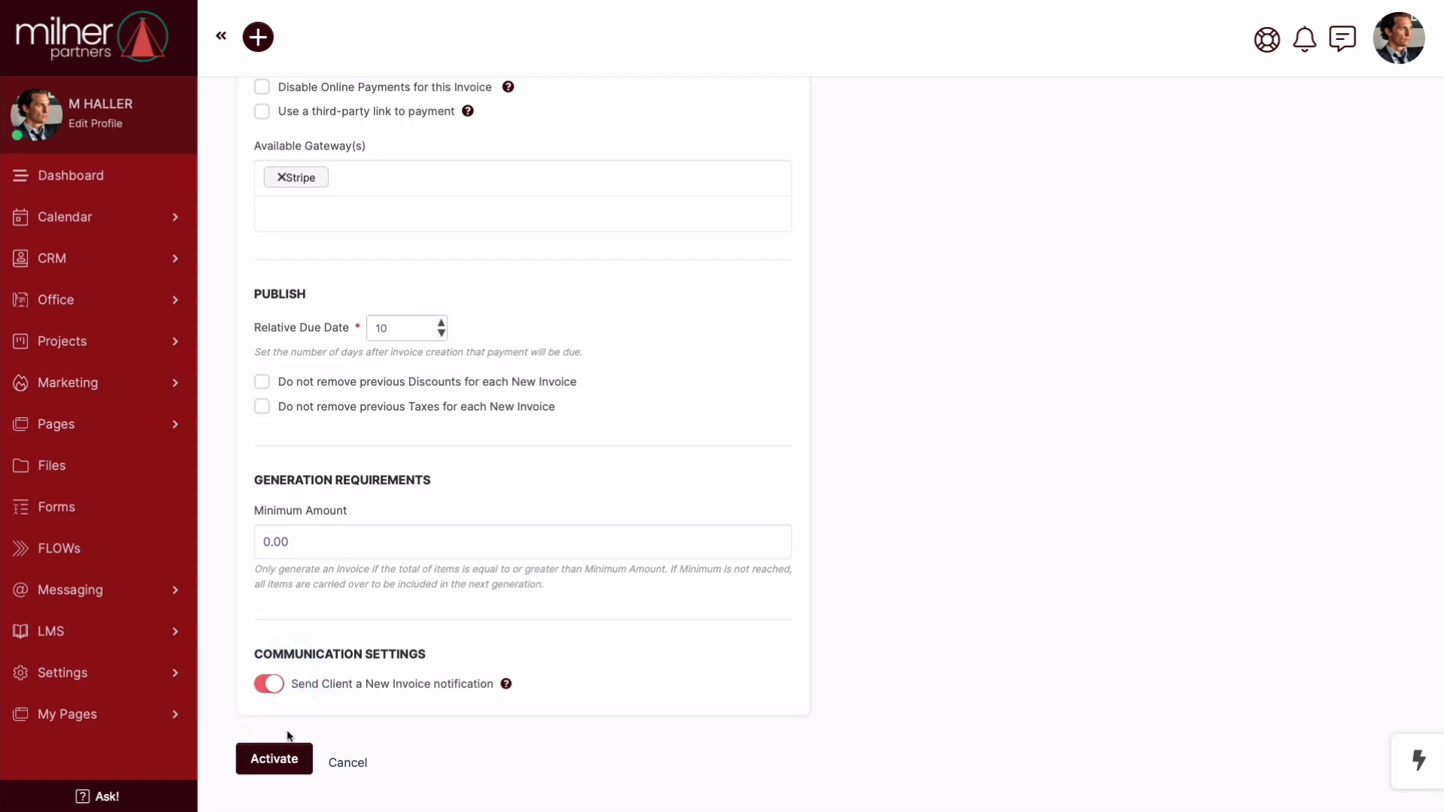
Step: Save the generator and add a public 'Wrap Up Project' event with email sending enabled
{"action": "left_click", "coordinate": [303, 765]}
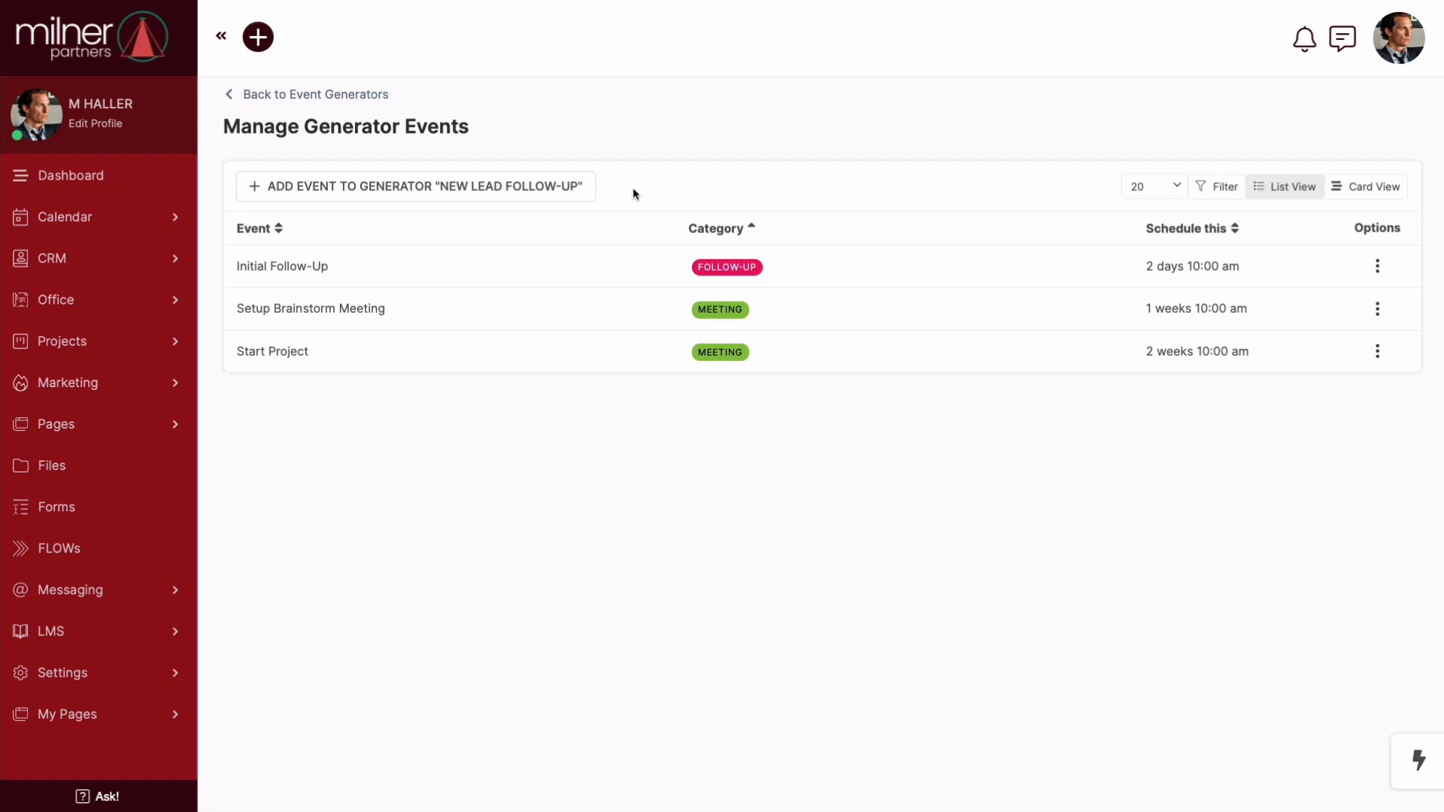
{"action": "left_click", "coordinate": [509, 194]}
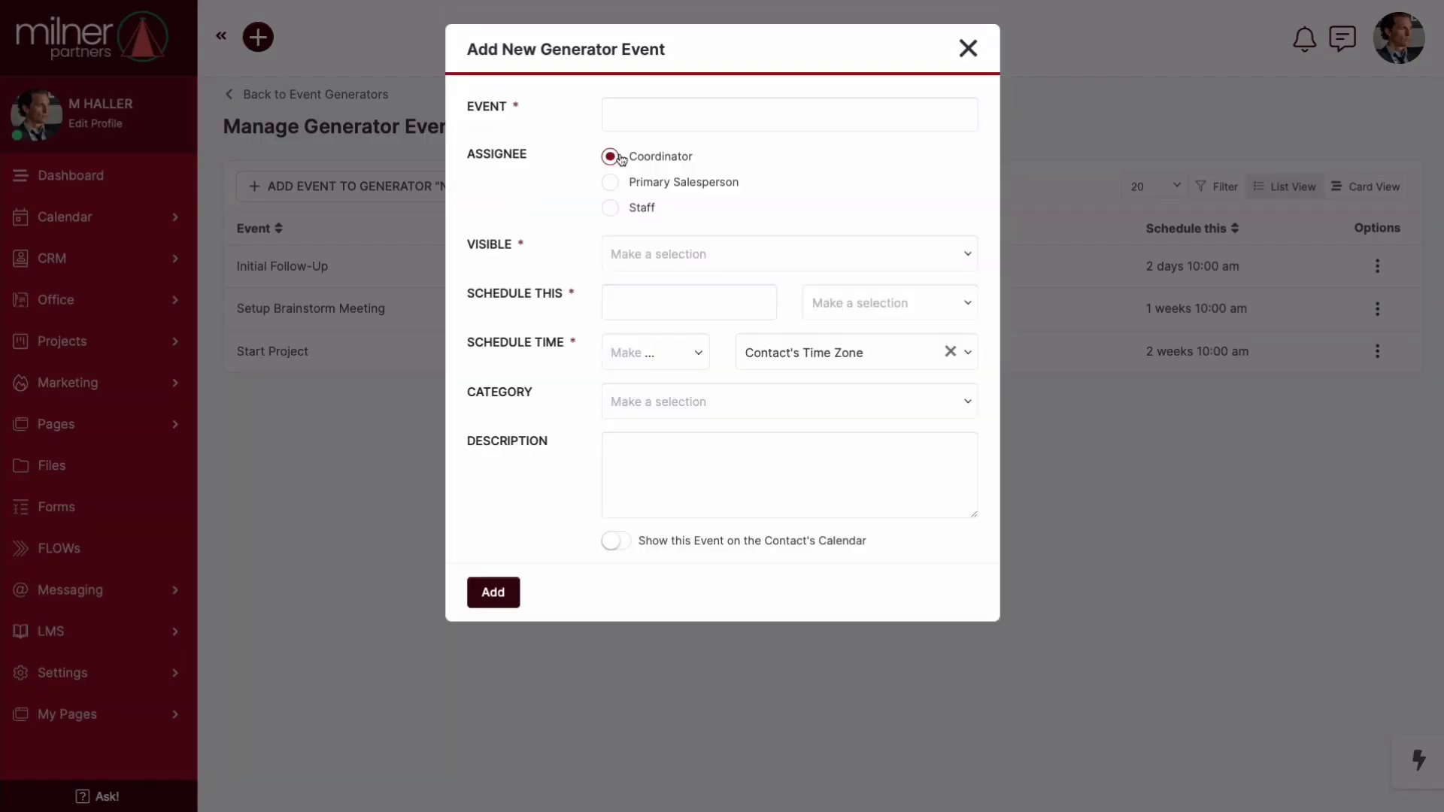
{"action": "left_click", "coordinate": [655, 126]}
{"action": "type", "text": "Wrap "}
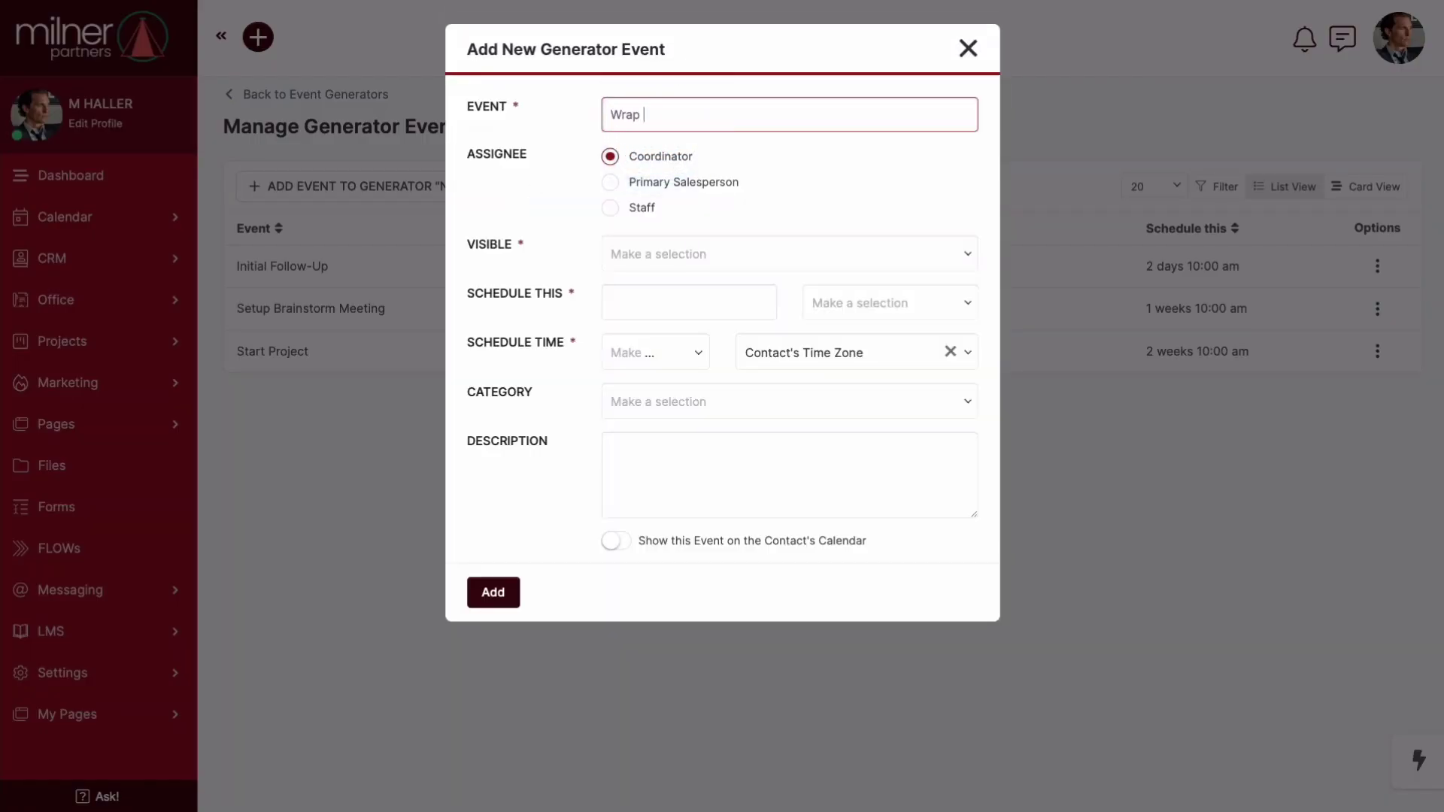
{"action": "type", "text": "Up Project"}
{"action": "left_click", "coordinate": [697, 251]}
{"action": "left_click", "coordinate": [712, 320]}
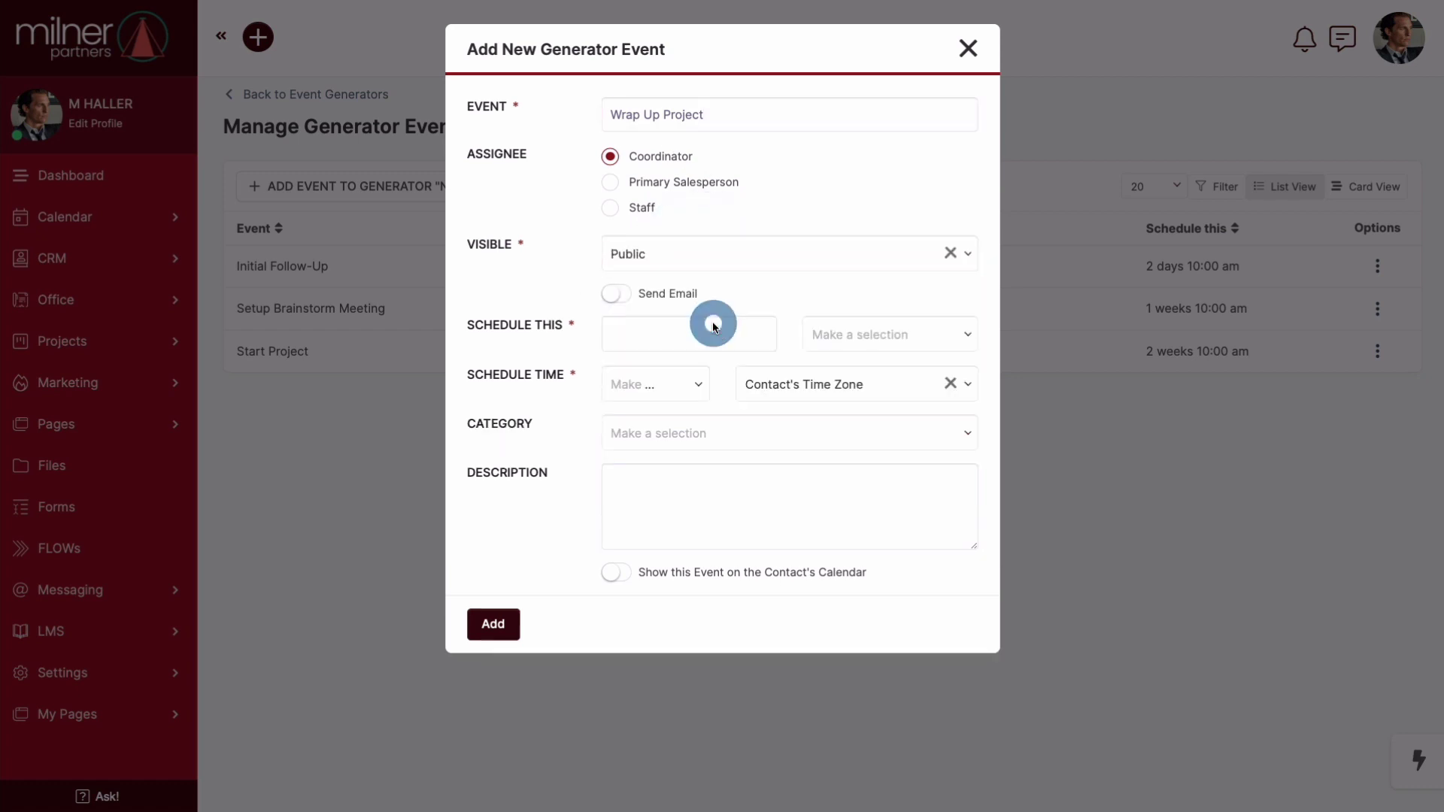
{"action": "left_click", "coordinate": [615, 294]}
Step: Schedule the event 6 weeks out at 10:00 am in the America, Chicago time zone
{"action": "left_click", "coordinate": [668, 332]}
{"action": "type", "text": "6"}
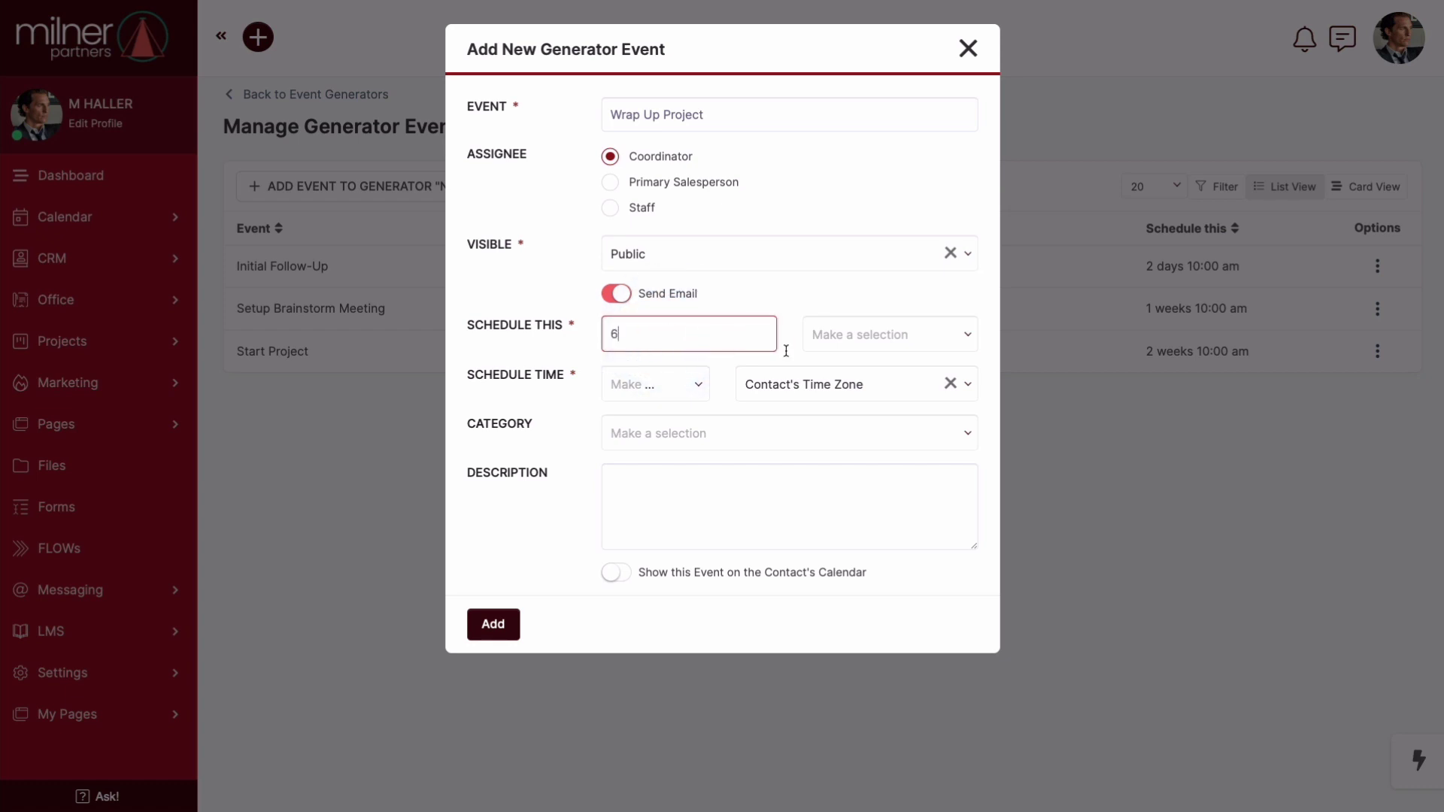
{"action": "left_click", "coordinate": [832, 345]}
{"action": "left_click", "coordinate": [842, 430]}
{"action": "left_click", "coordinate": [674, 387]}
{"action": "type", "text": "10:"}
{"action": "left_click", "coordinate": [685, 454]}
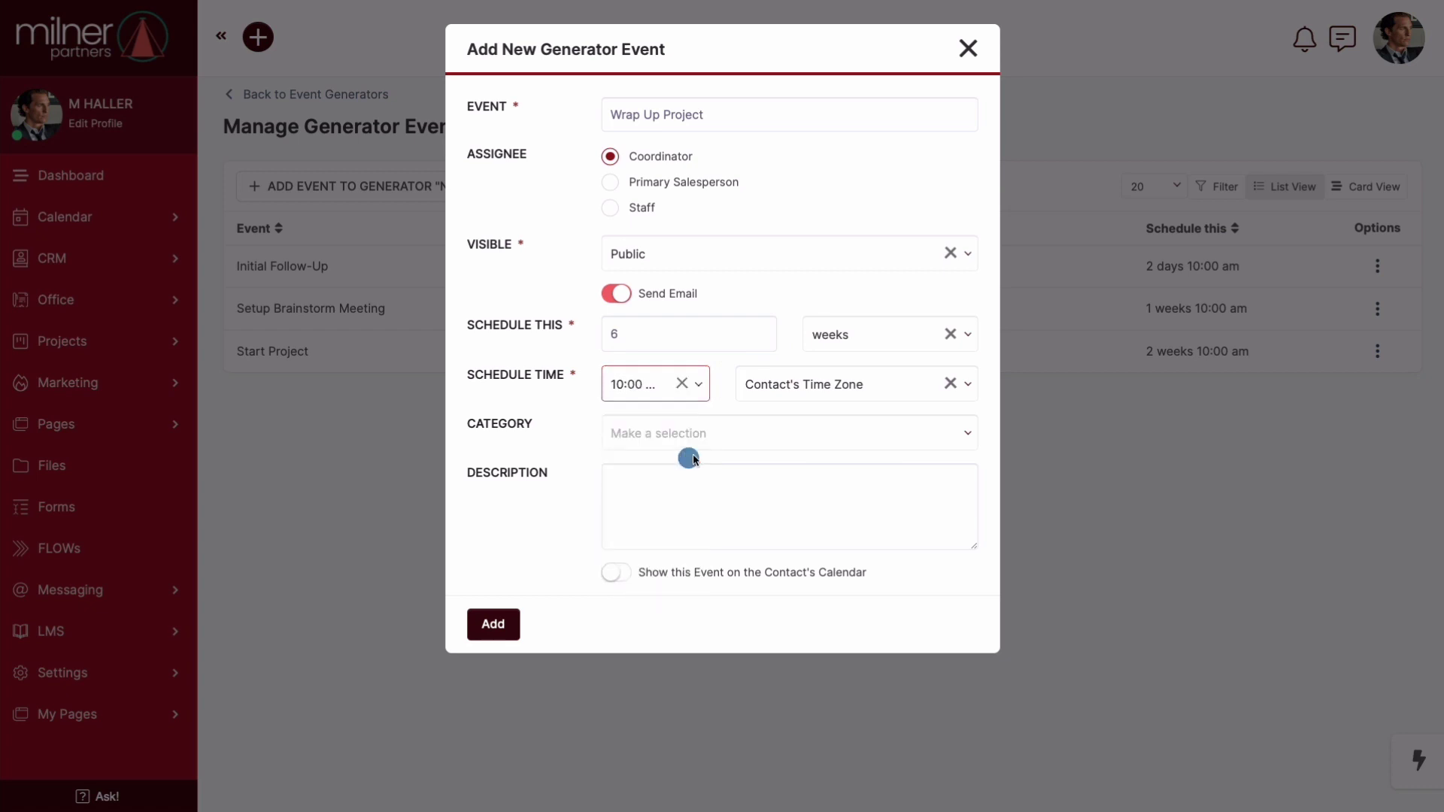
{"action": "left_click", "coordinate": [806, 383]}
{"action": "left_click", "coordinate": [805, 421]}
{"action": "type", "text": "chica"}
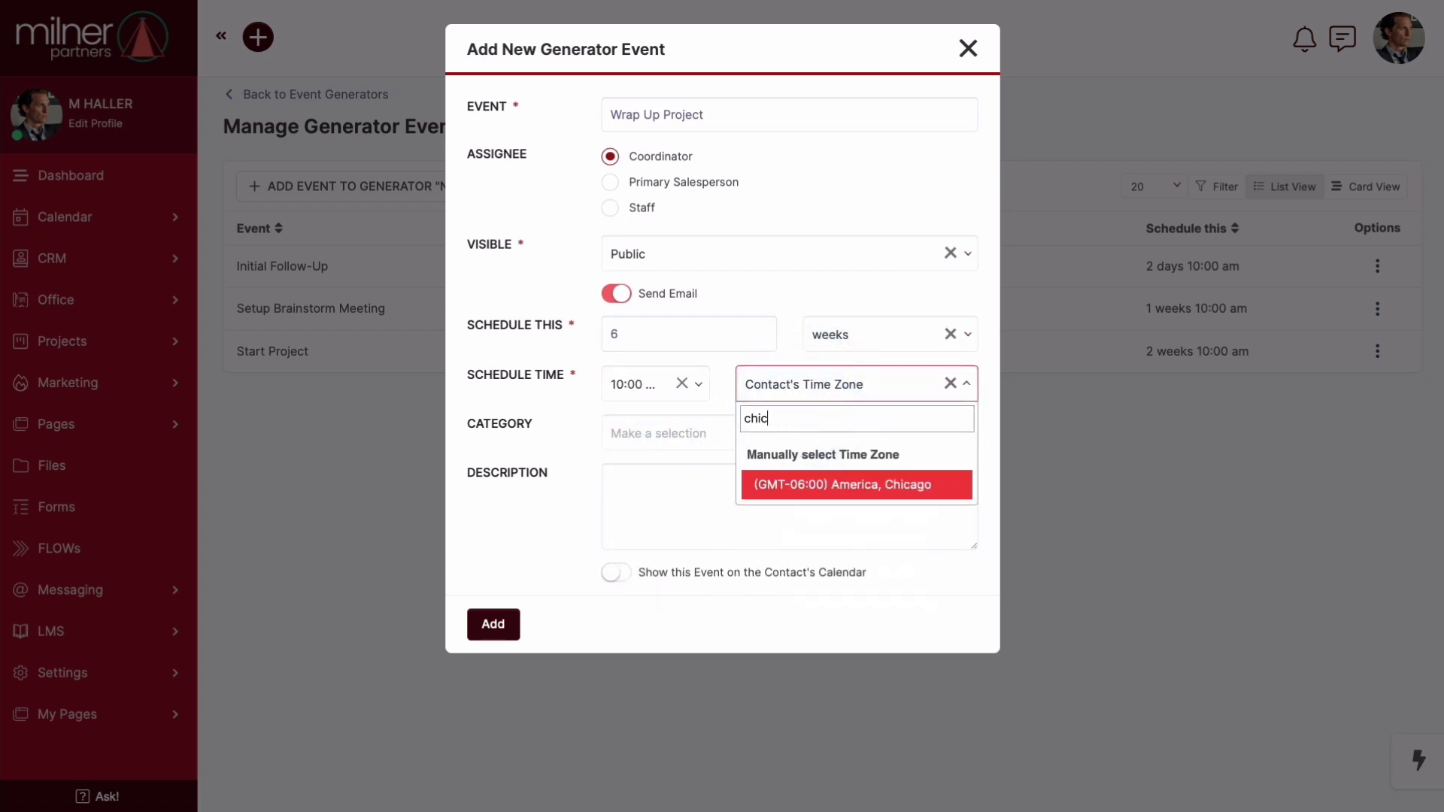
{"action": "left_click", "coordinate": [842, 488]}
Step: Categorise the event as Thank-you, paste its description, add it, and sort events by category
{"action": "left_click", "coordinate": [728, 440]}
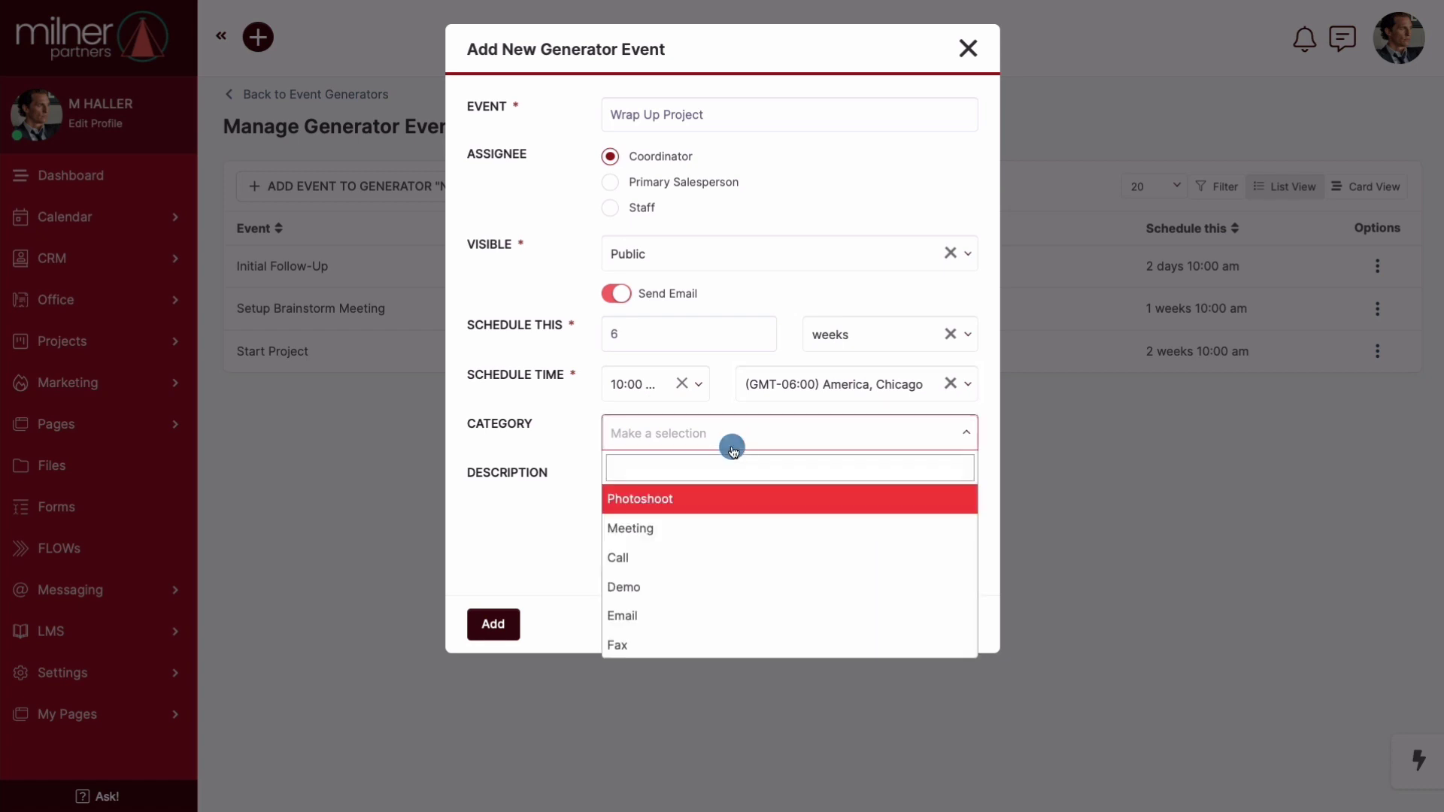
{"action": "scroll", "coordinate": [738, 512], "scroll_direction": "down", "scroll_amount": 2}
{"action": "left_click", "coordinate": [728, 641]}
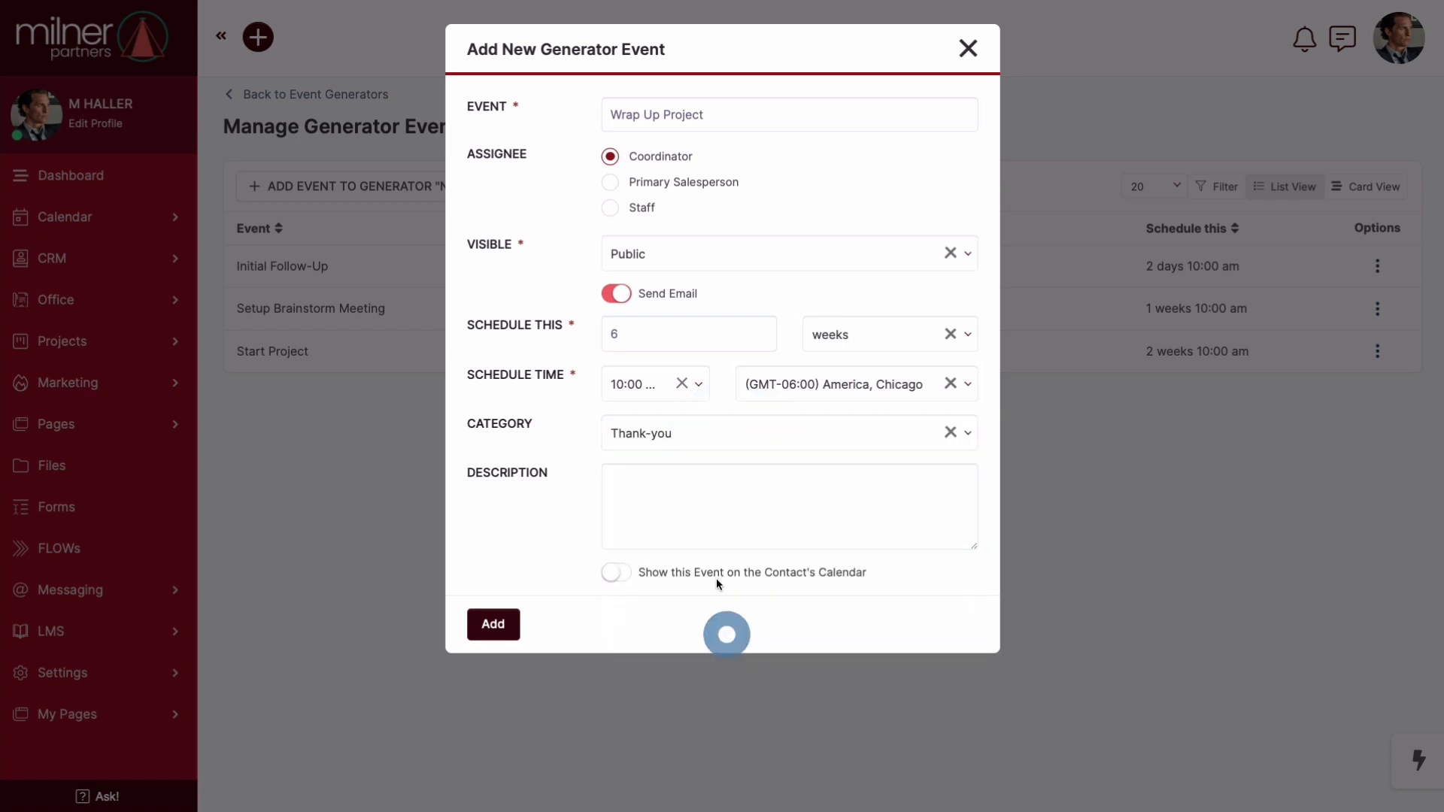
{"action": "left_click", "coordinate": [702, 511]}
{"action": "type", "text": "Tie up loose ends and get final approval."}
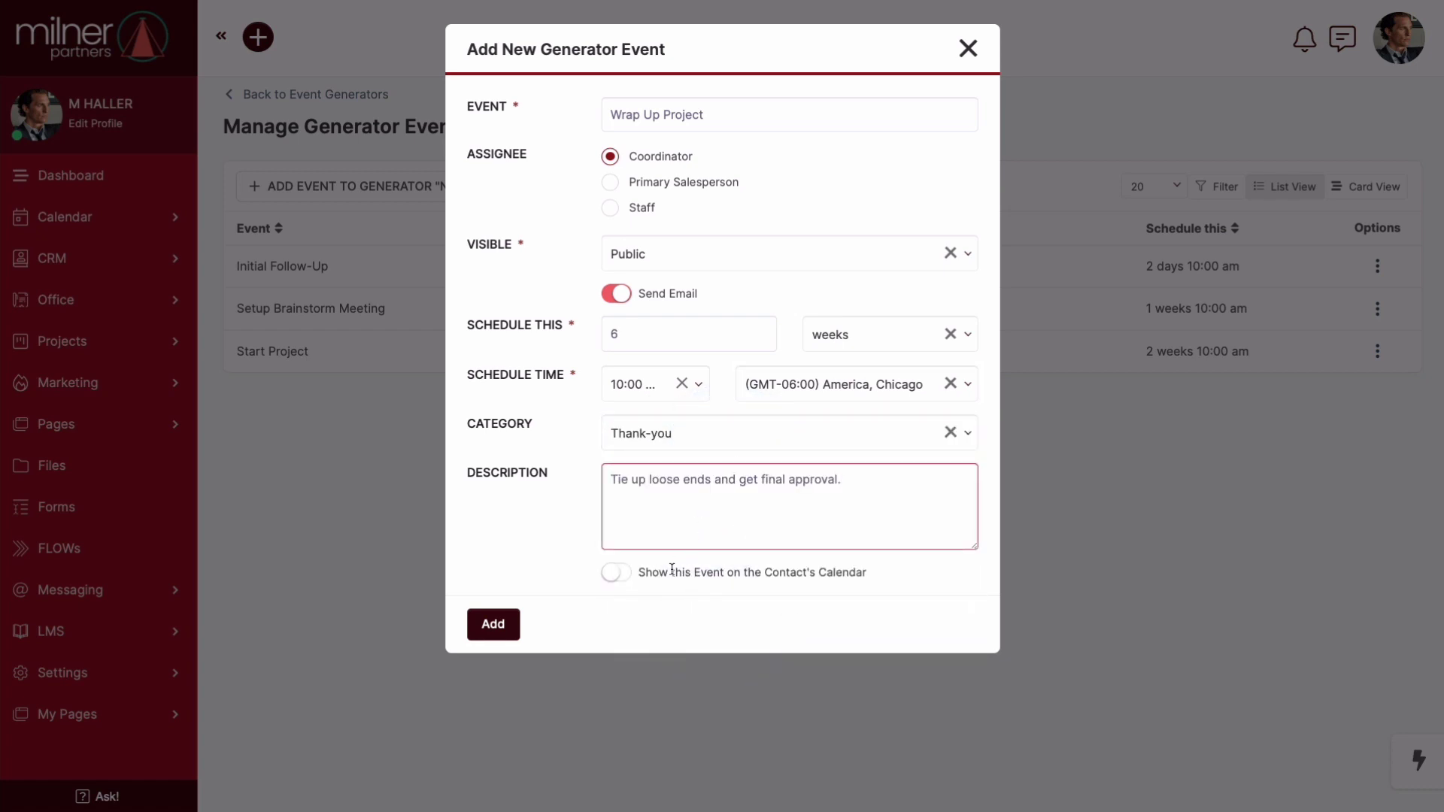
{"action": "left_click", "coordinate": [511, 627]}
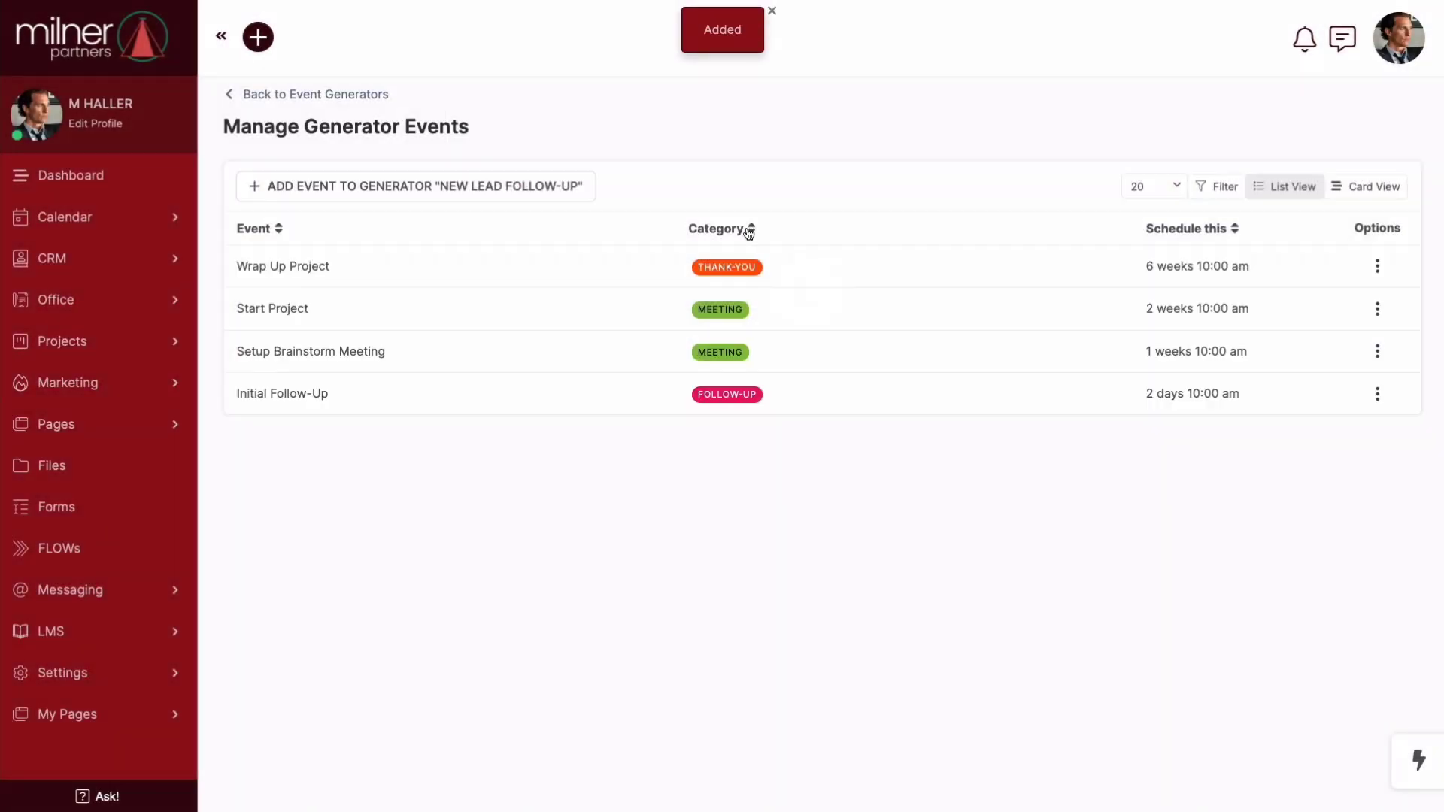
{"action": "left_click", "coordinate": [739, 233]}
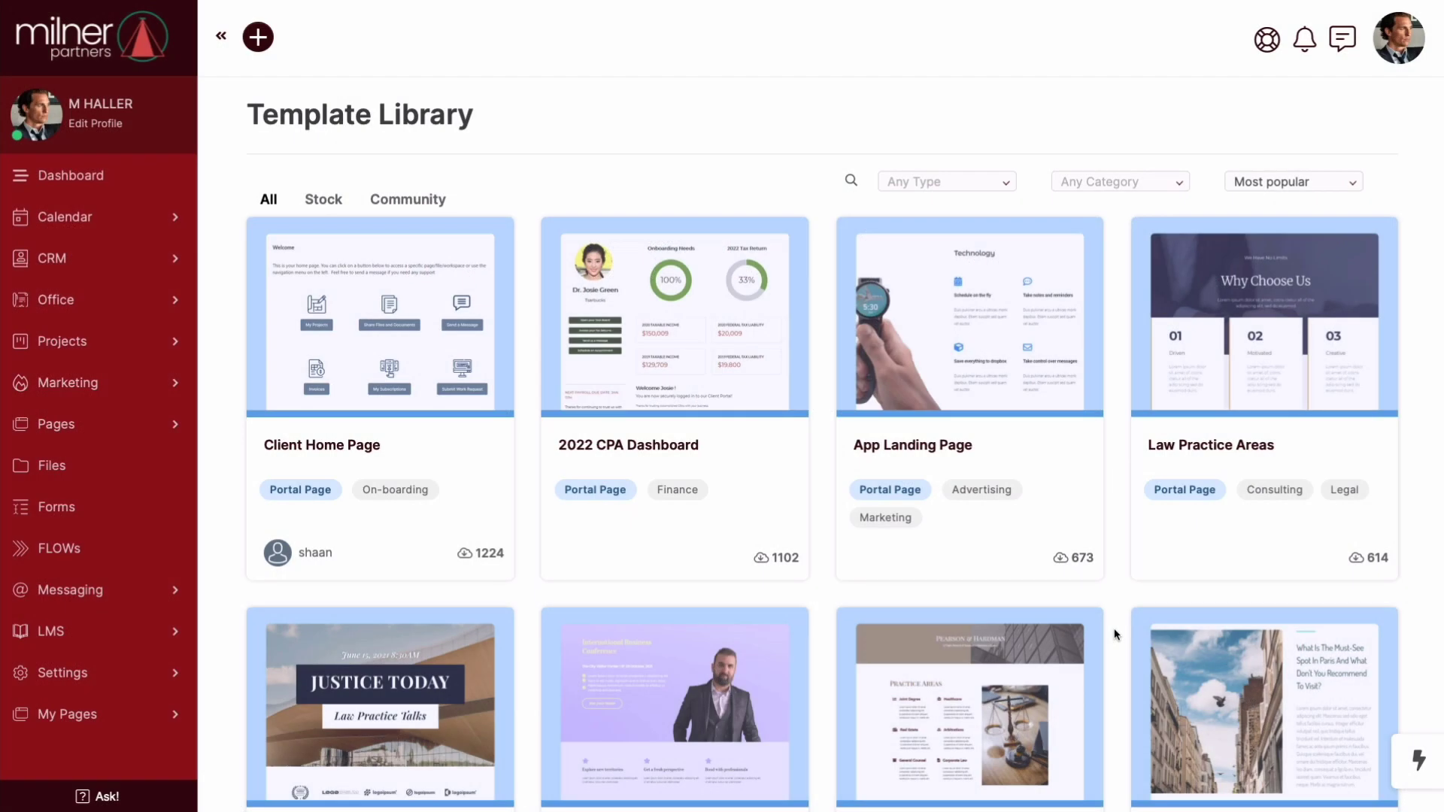
Step: Browse through the page template cards in the Template Library
{"action": "scroll", "coordinate": [1113, 628], "scroll_direction": "down", "scroll_amount": 2}
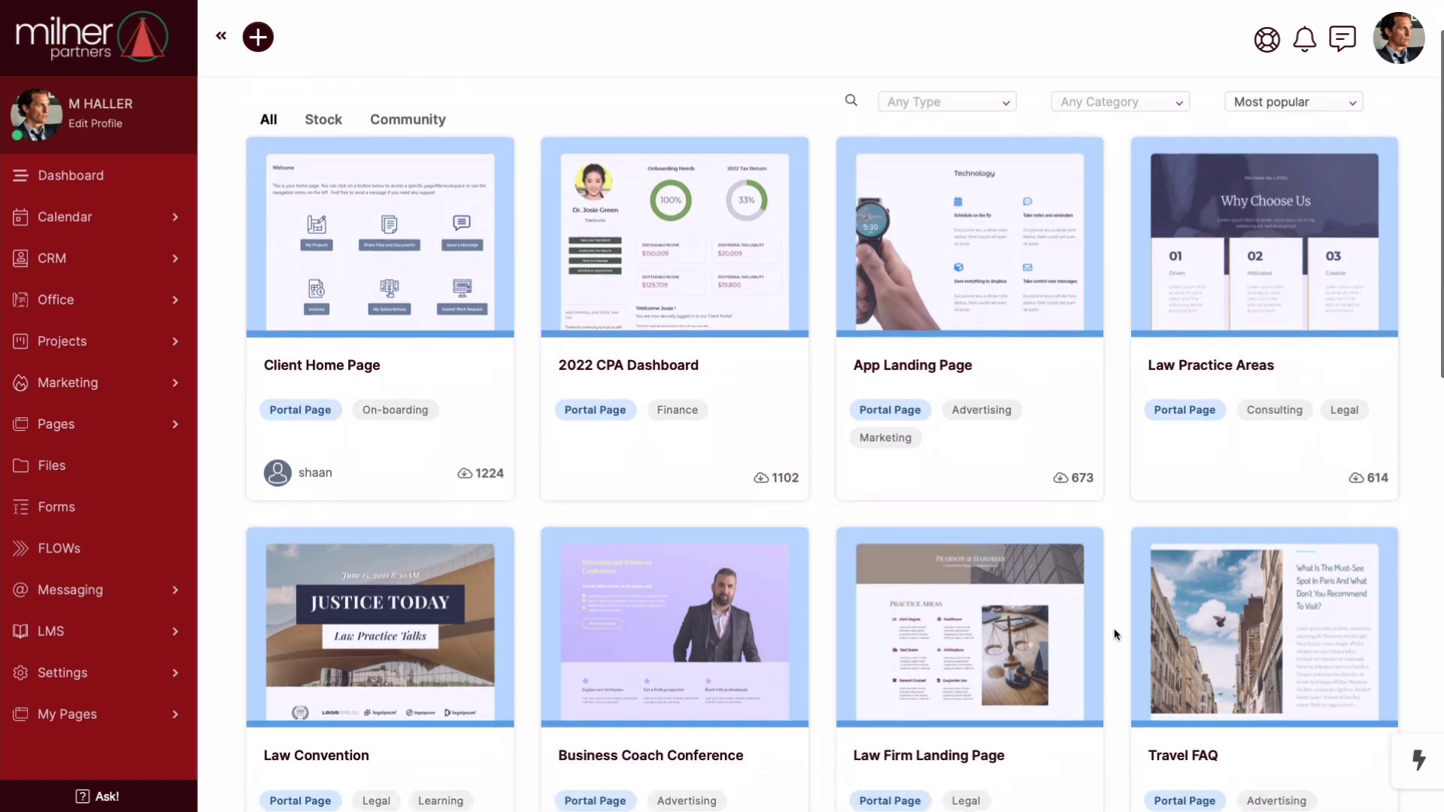
{"action": "scroll", "coordinate": [1113, 628], "scroll_direction": "down", "scroll_amount": 4}
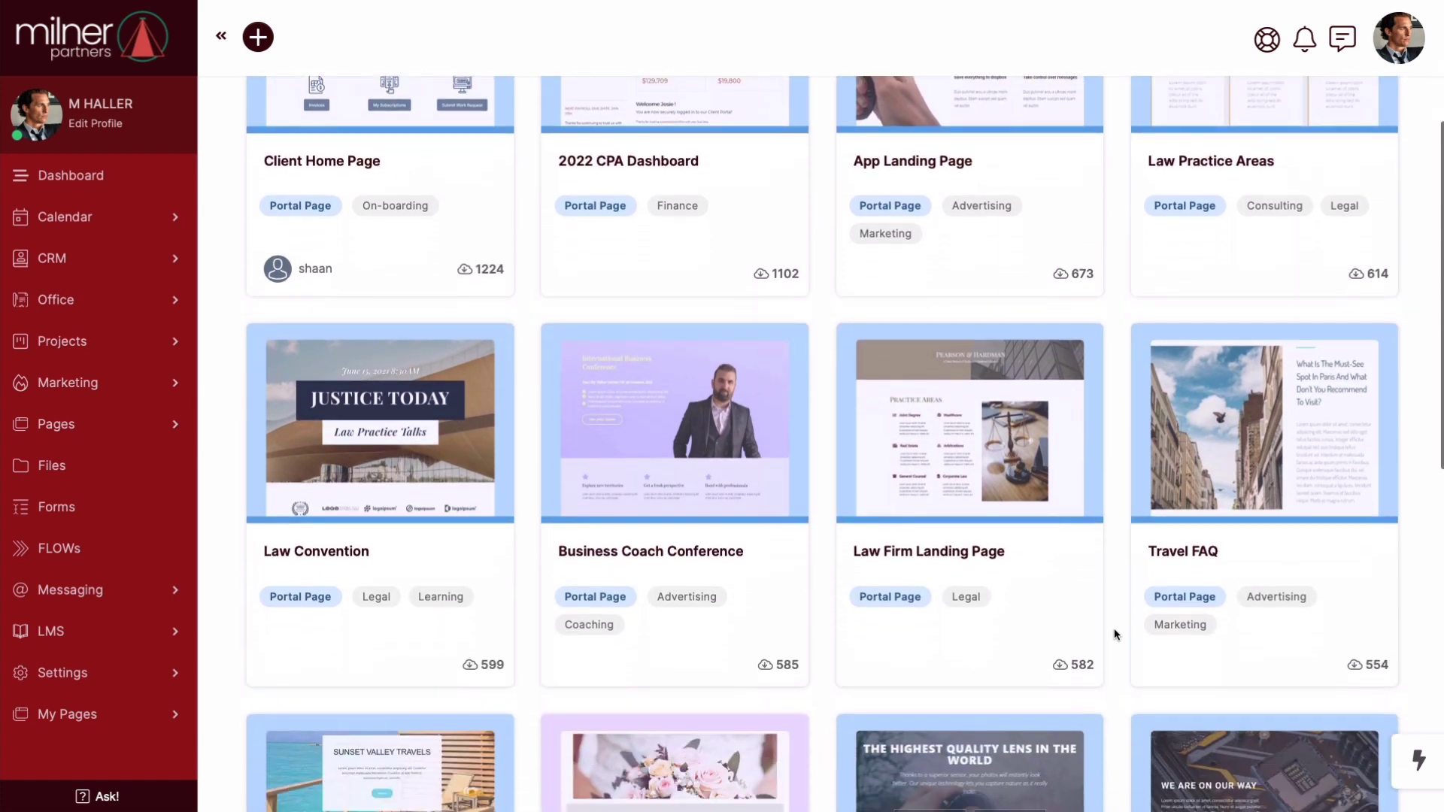
{"action": "scroll", "coordinate": [1114, 634], "scroll_direction": "down", "scroll_amount": 3}
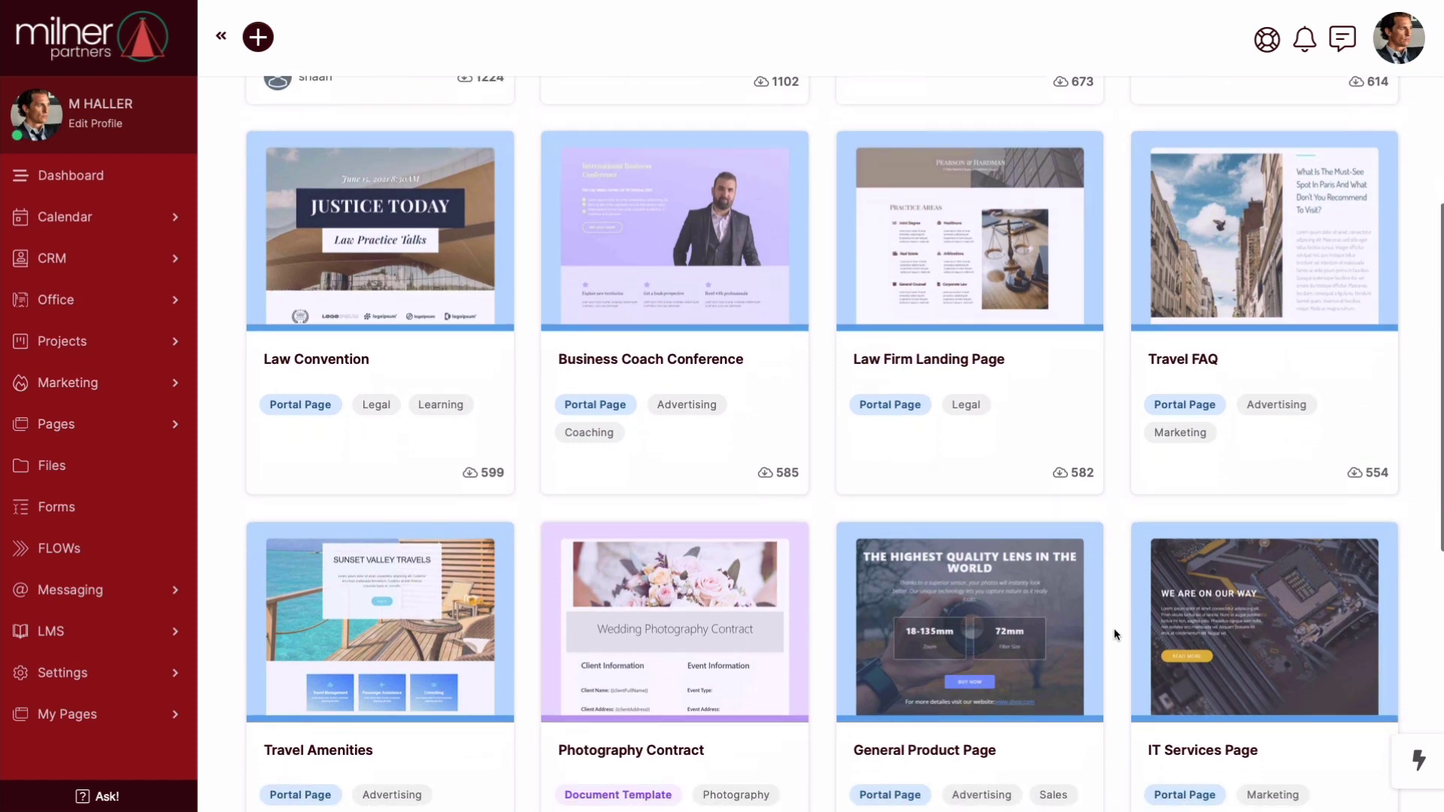
{"action": "scroll", "coordinate": [1115, 634], "scroll_direction": "down", "scroll_amount": 4}
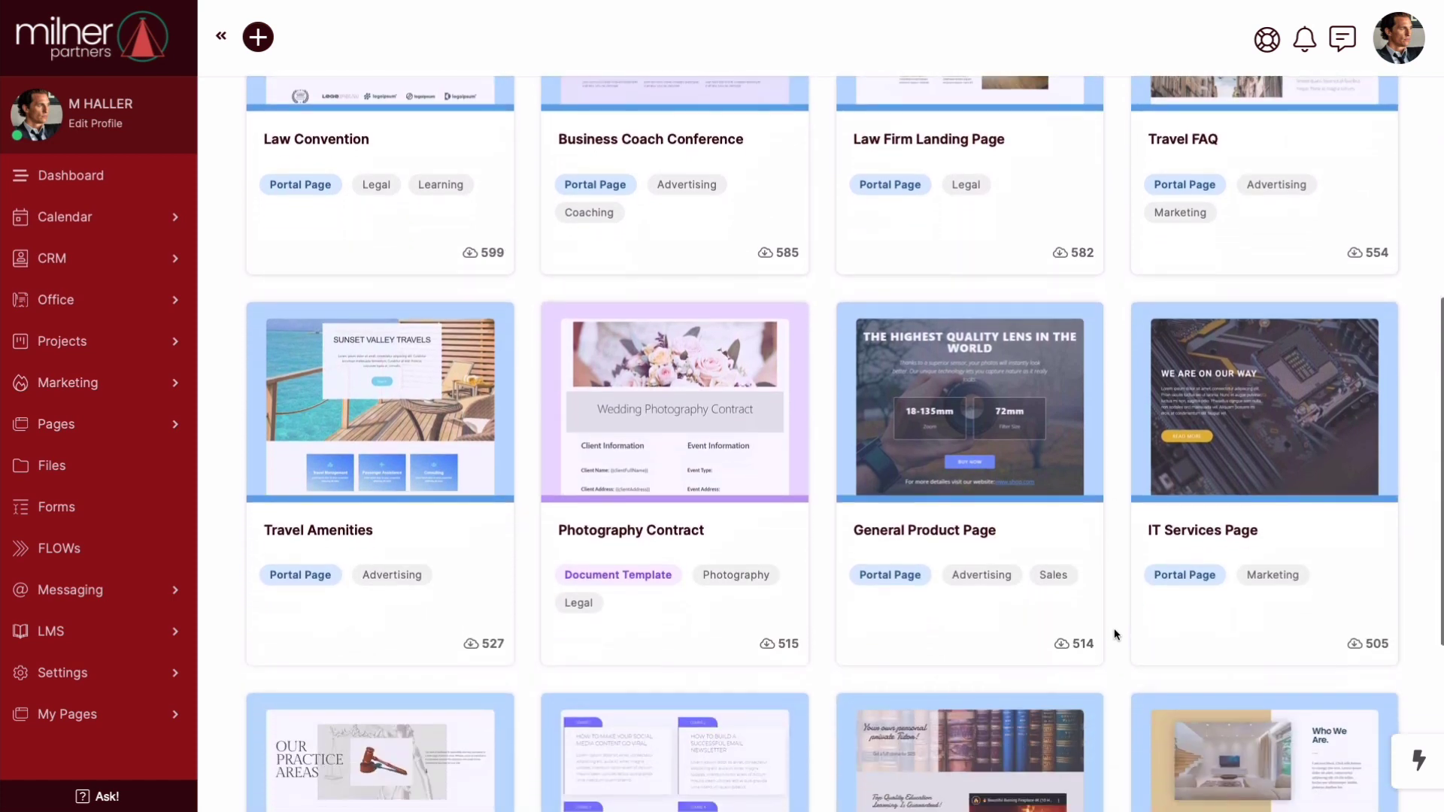
{"action": "scroll", "coordinate": [1113, 629], "scroll_direction": "down", "scroll_amount": 1}
{"action": "scroll", "coordinate": [1113, 628], "scroll_direction": "up", "scroll_amount": 2}
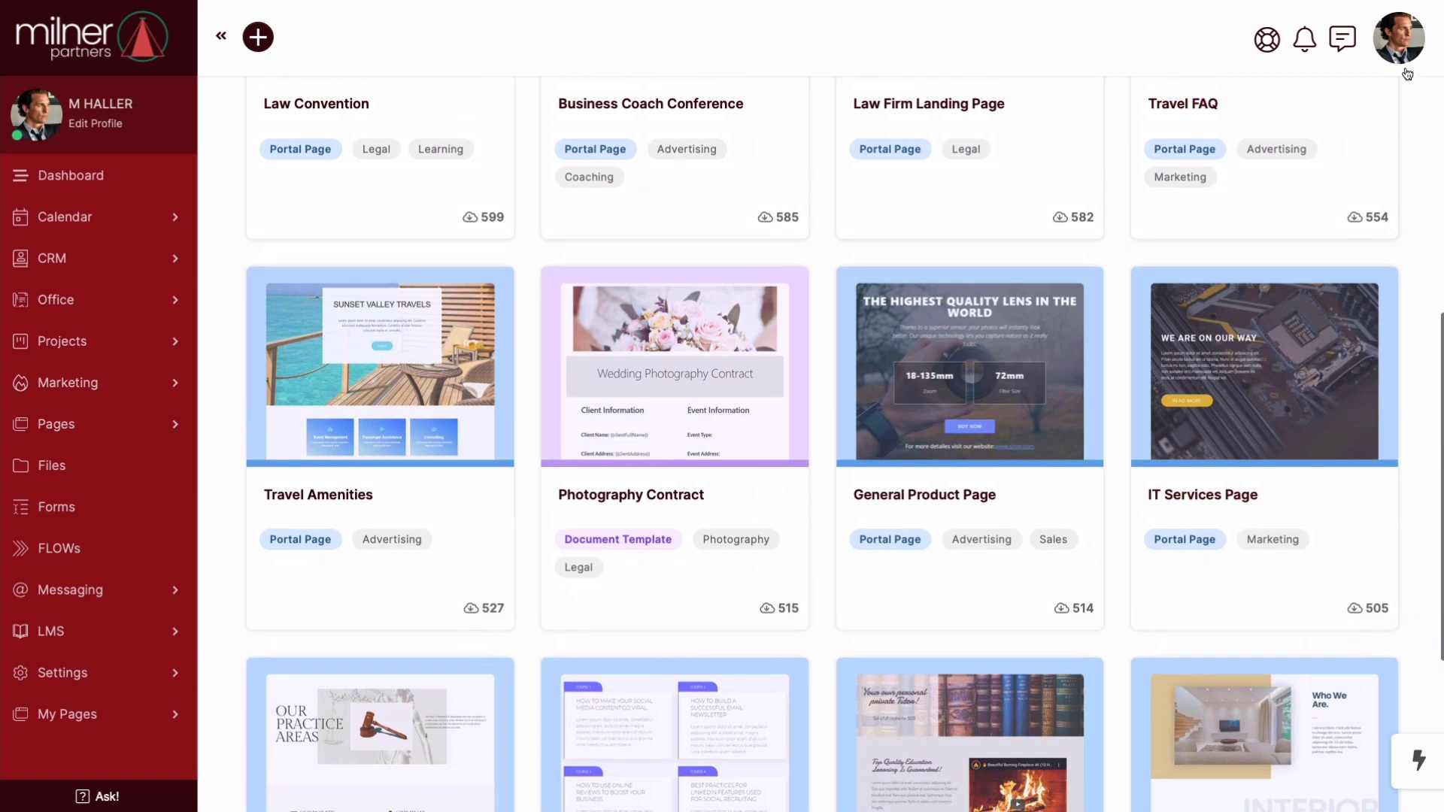
{"action": "left_click", "coordinate": [1400, 42]}
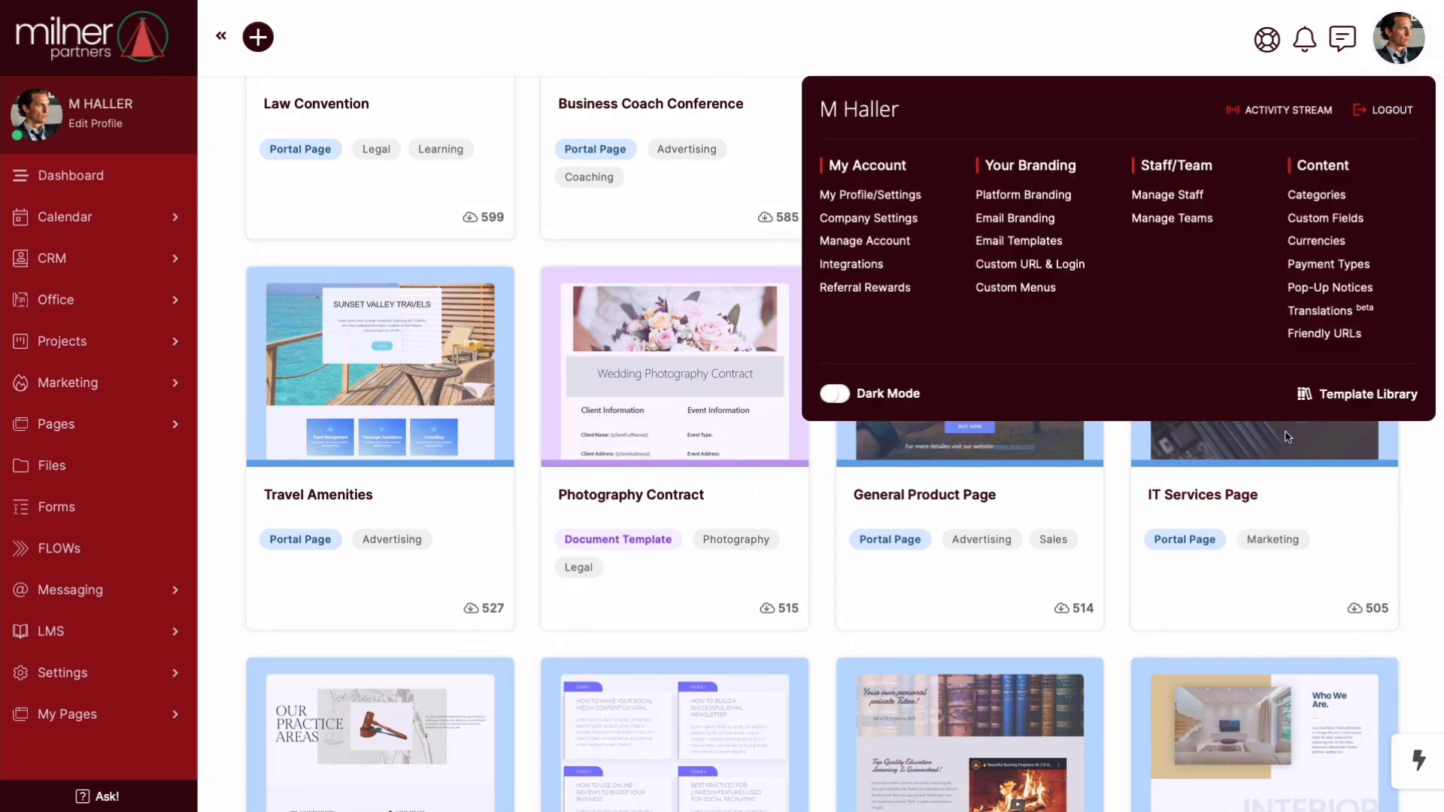
{"action": "left_click", "coordinate": [1119, 478]}
{"action": "scroll", "coordinate": [1117, 475], "scroll_direction": "up", "scroll_amount": 10}
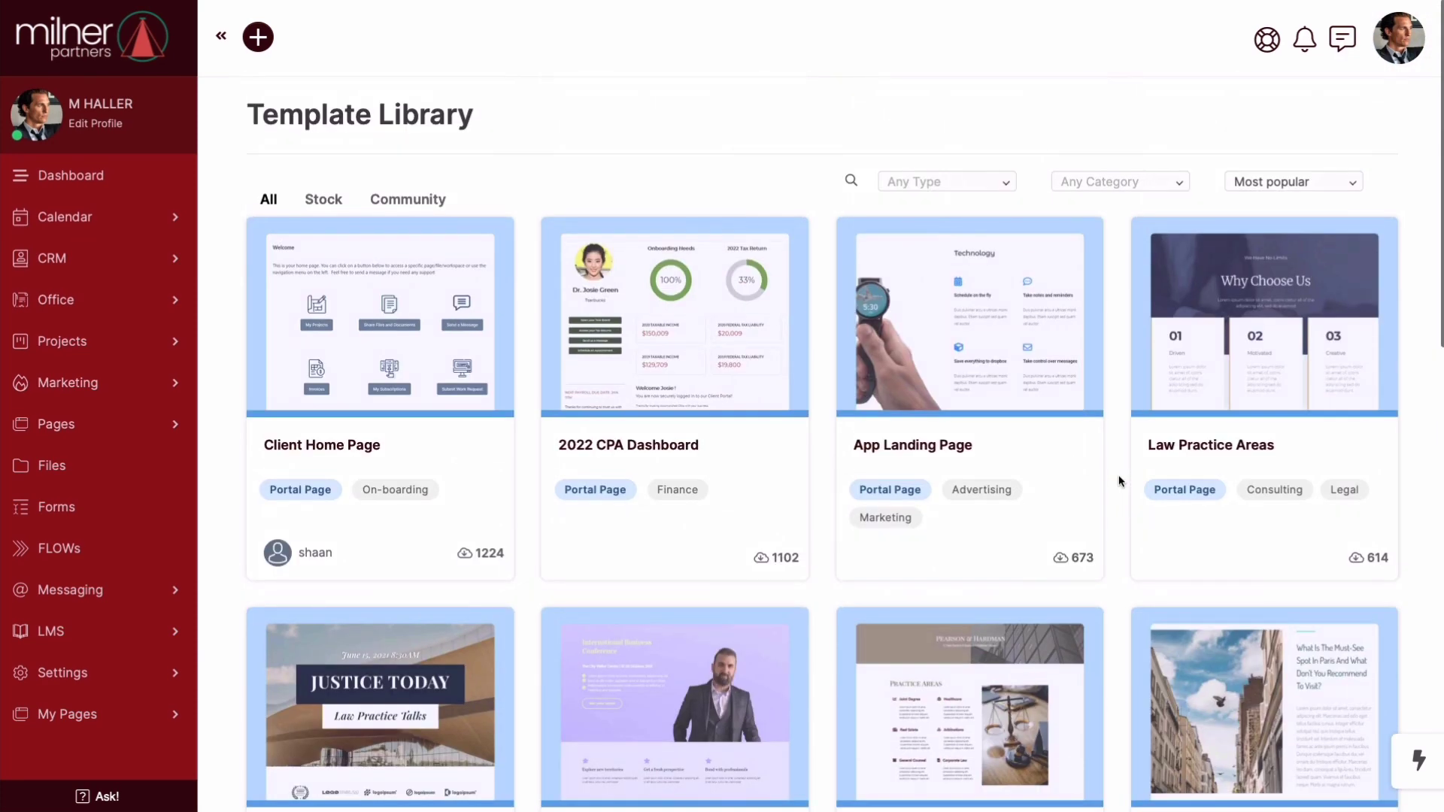
Step: Filter the templates to Document type, then to Portal Page type
{"action": "left_click", "coordinate": [1001, 188]}
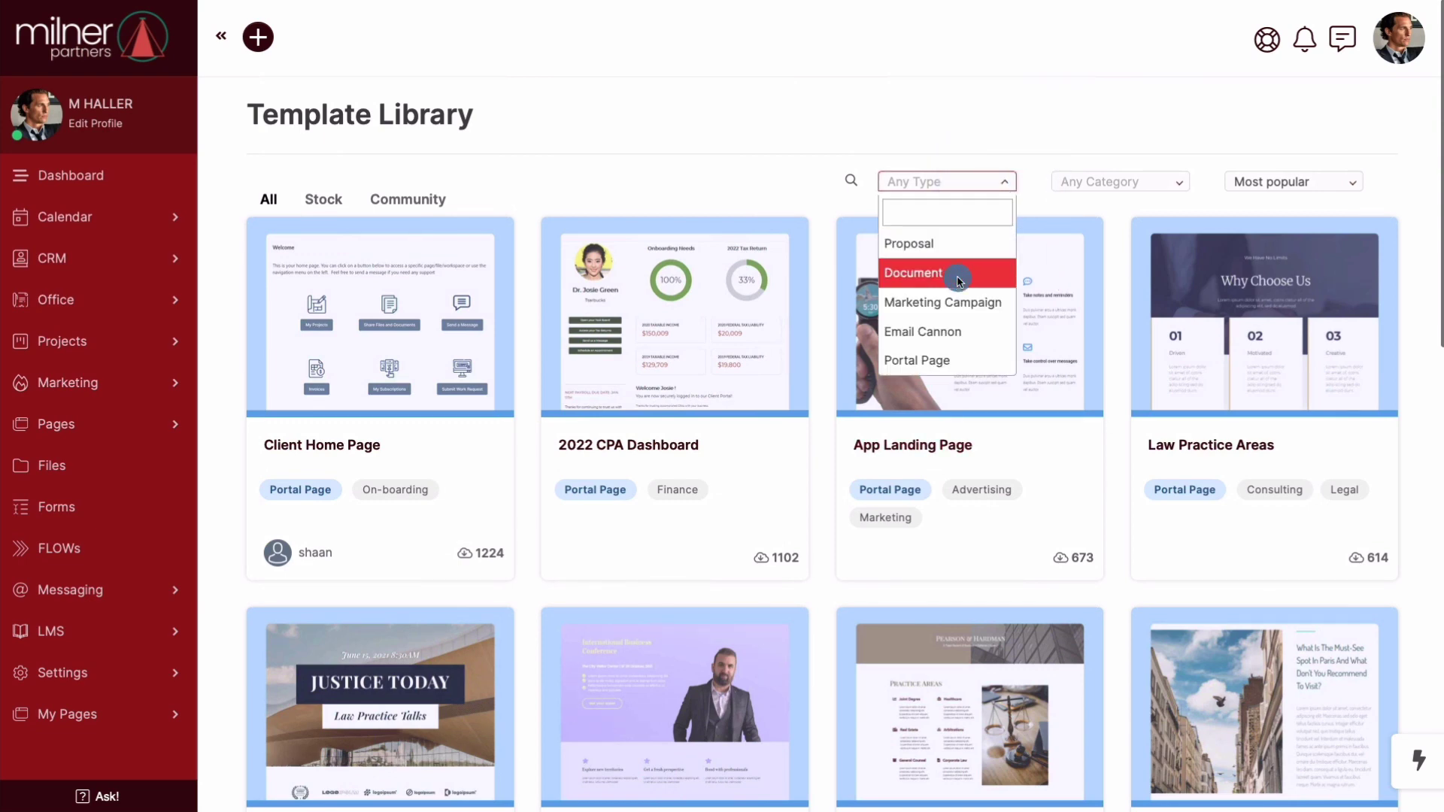
{"action": "left_click", "coordinate": [959, 269]}
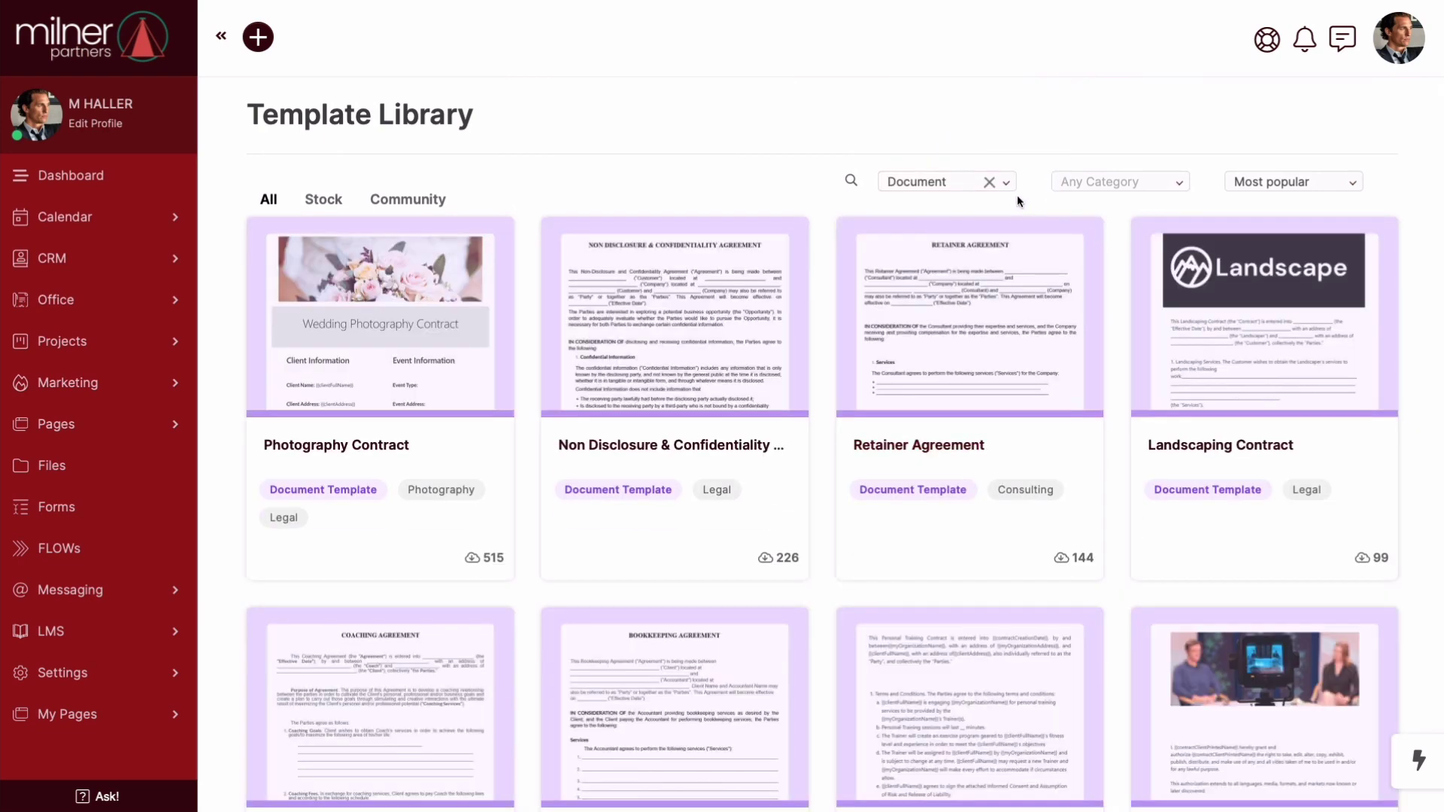
{"action": "left_click", "coordinate": [1006, 184]}
{"action": "left_click", "coordinate": [998, 331]}
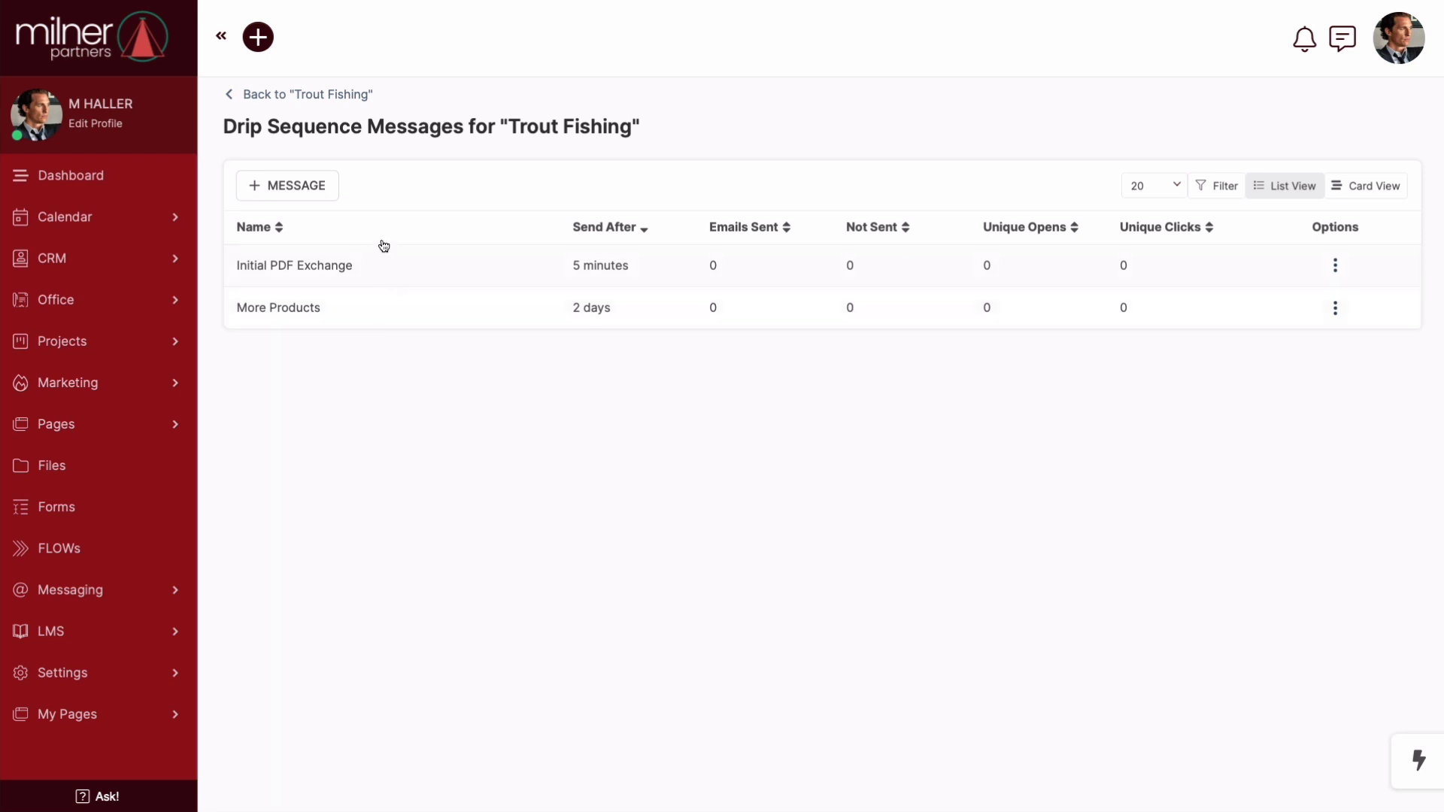
Step: Add a drip message sent after 1 week, named 'Trout Fishing Trip', with the pasted North Carolina trip subject
{"action": "left_click", "coordinate": [327, 188]}
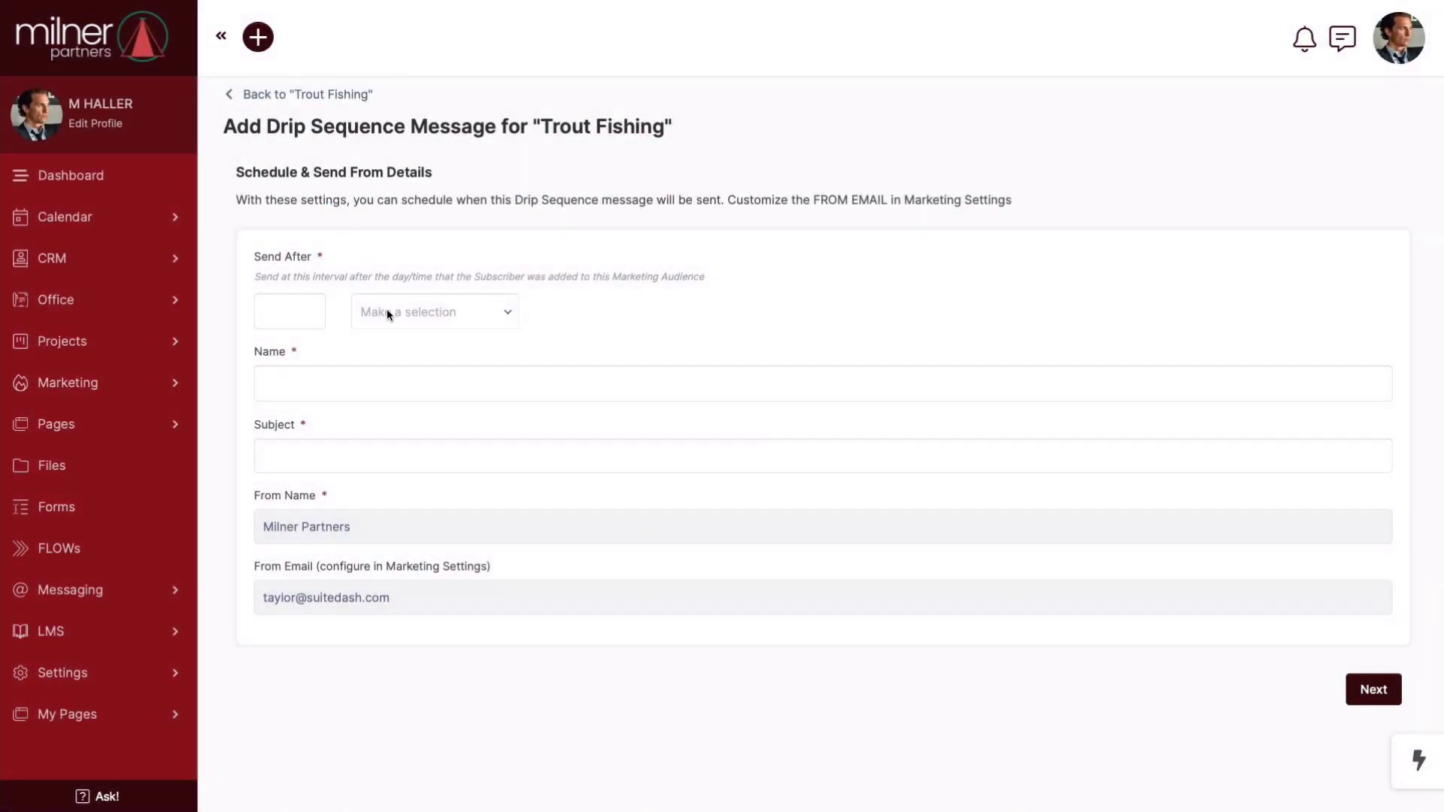
{"action": "left_click", "coordinate": [387, 312]}
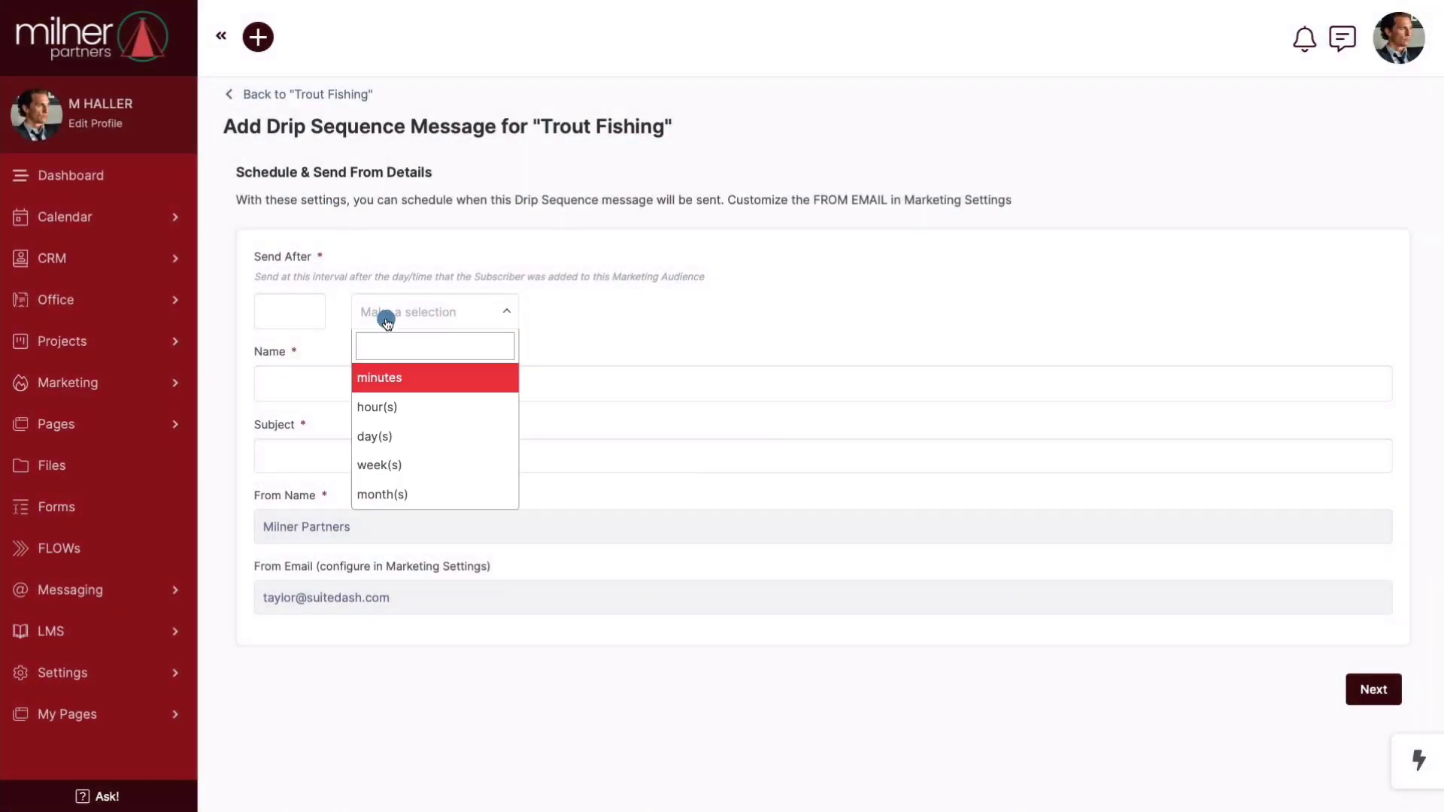
{"action": "left_click", "coordinate": [384, 464]}
{"action": "left_click", "coordinate": [314, 317]}
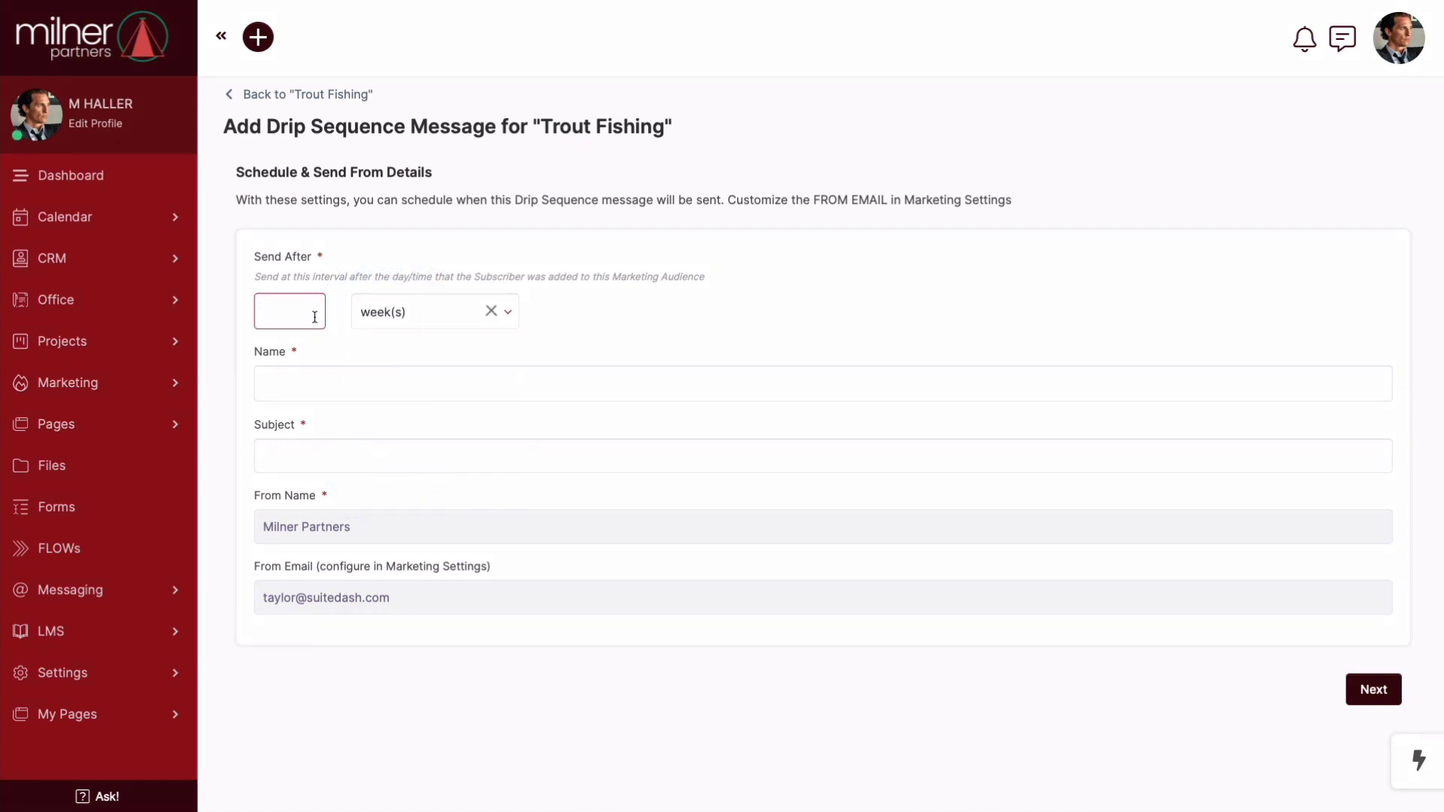
{"action": "type", "text": "1"}
{"action": "left_click", "coordinate": [335, 384]}
{"action": "type", "text": "Trout Fishing Trip"}
{"action": "key", "text": "Tab"}
{"action": "type", "text": "Get Ready for Our Annual Fishing Trip in North Carolina"}
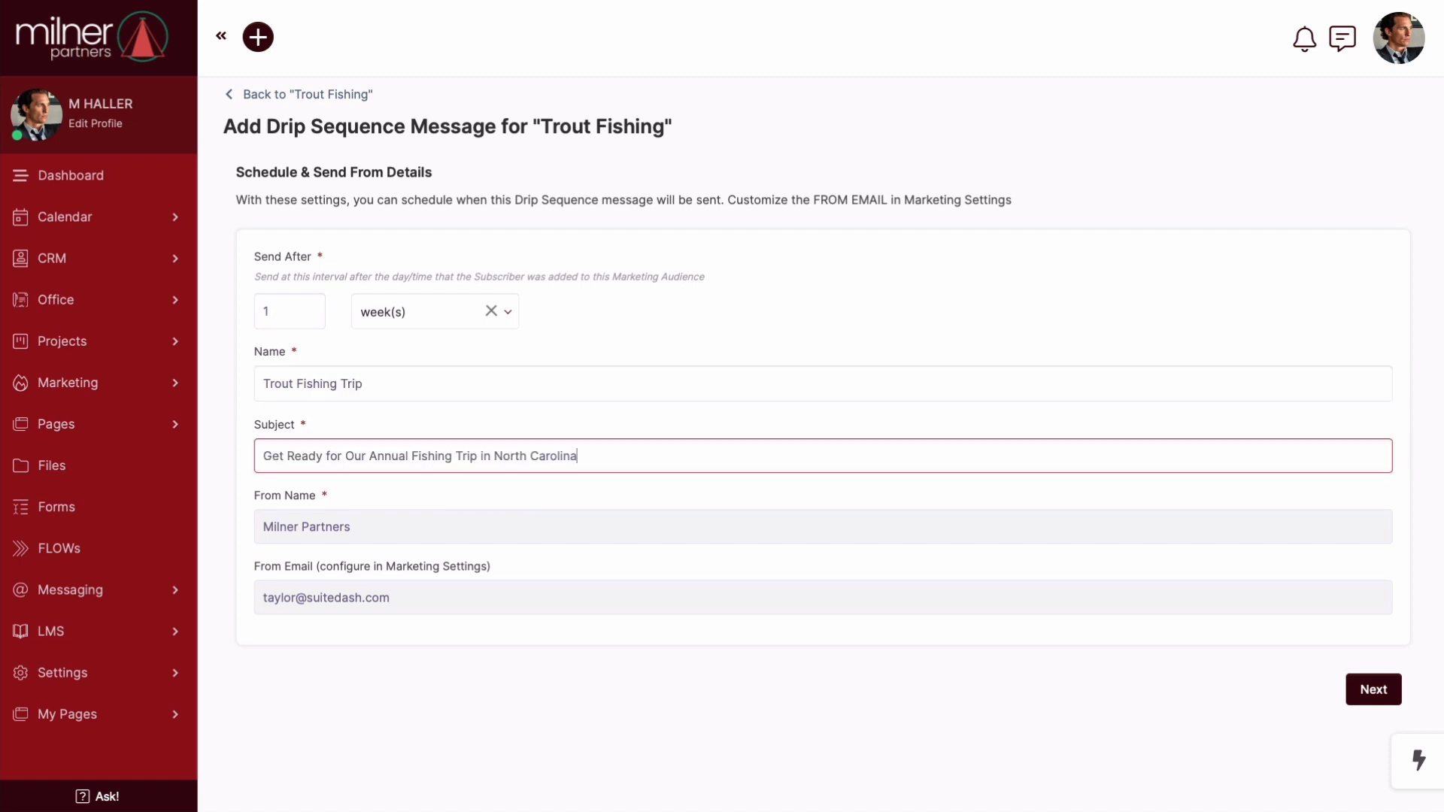